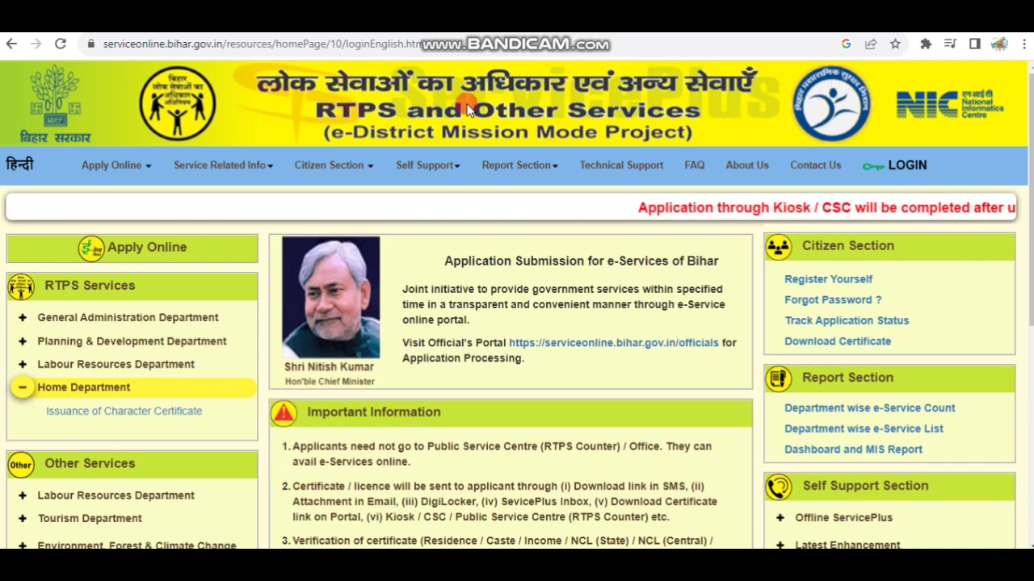
Find the Issuance of Character Certificate service under the Home Department in the RTPS services.
left_click(60, 387)
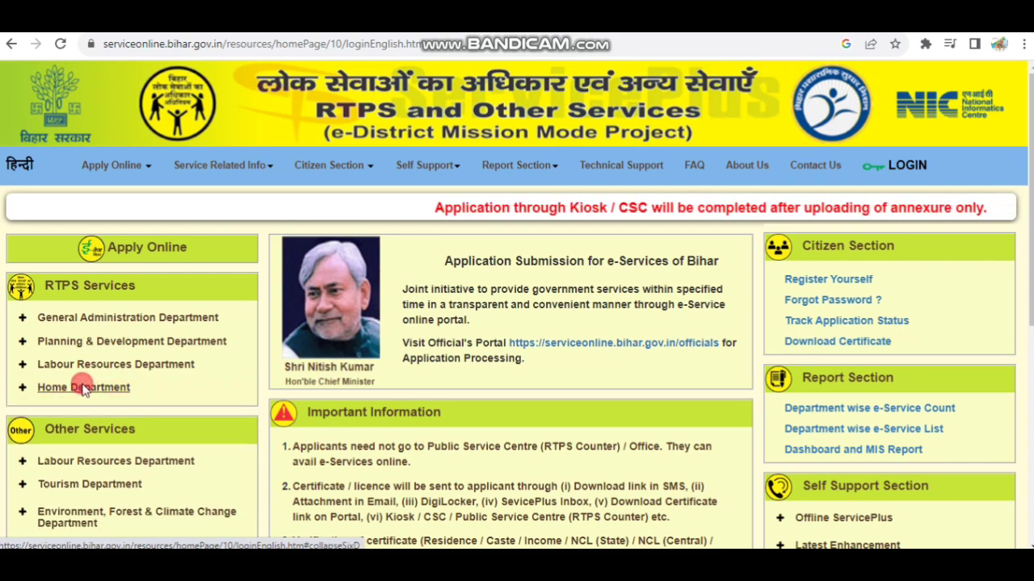
left_click(83, 387)
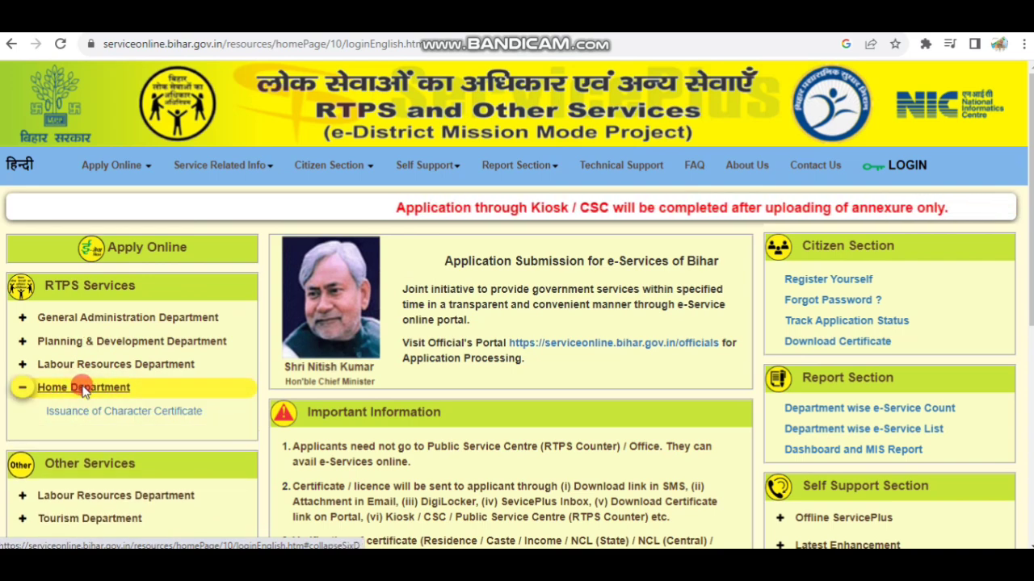
left_click(166, 412)
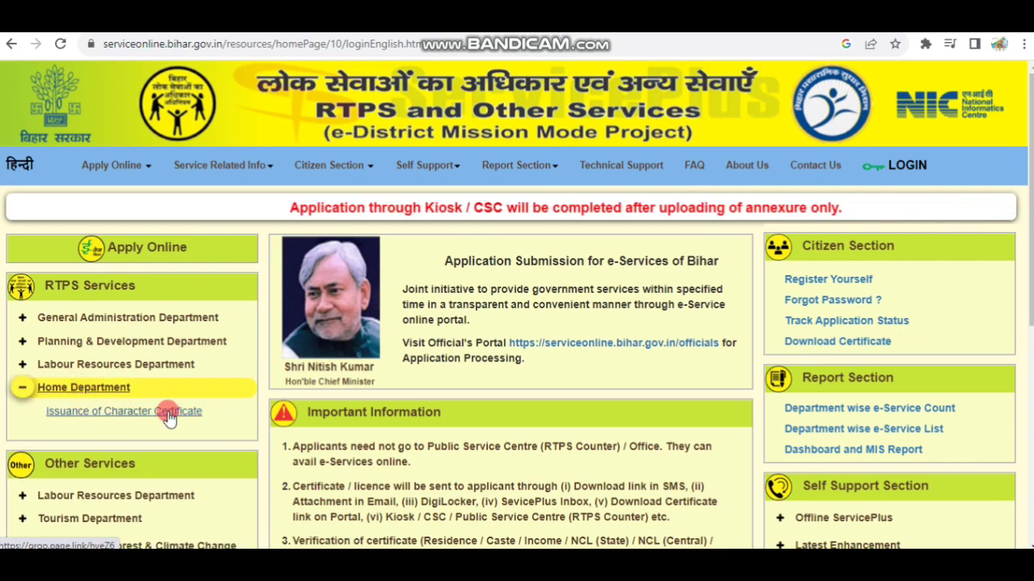
left_click(96, 389)
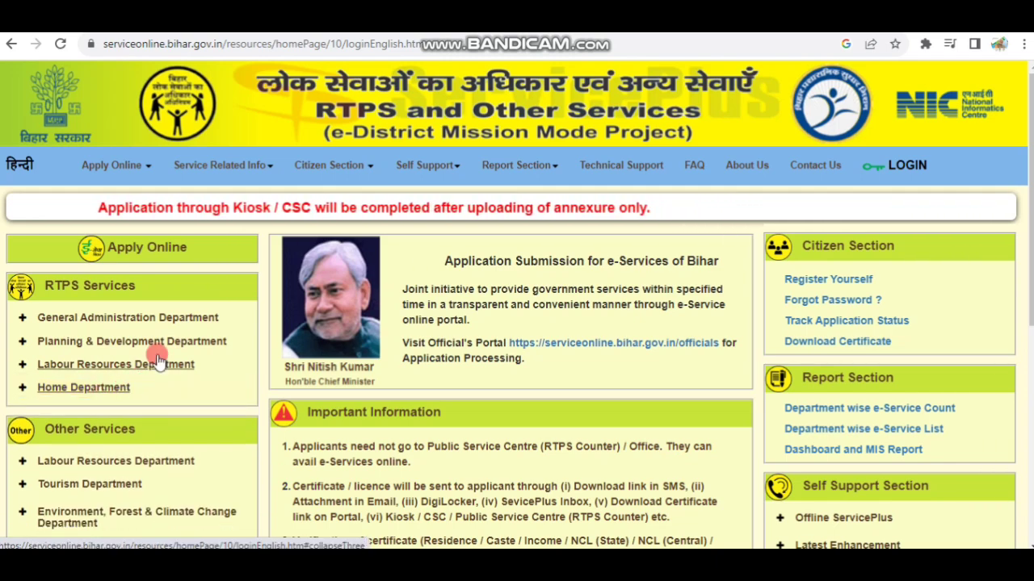
left_click(903, 165)
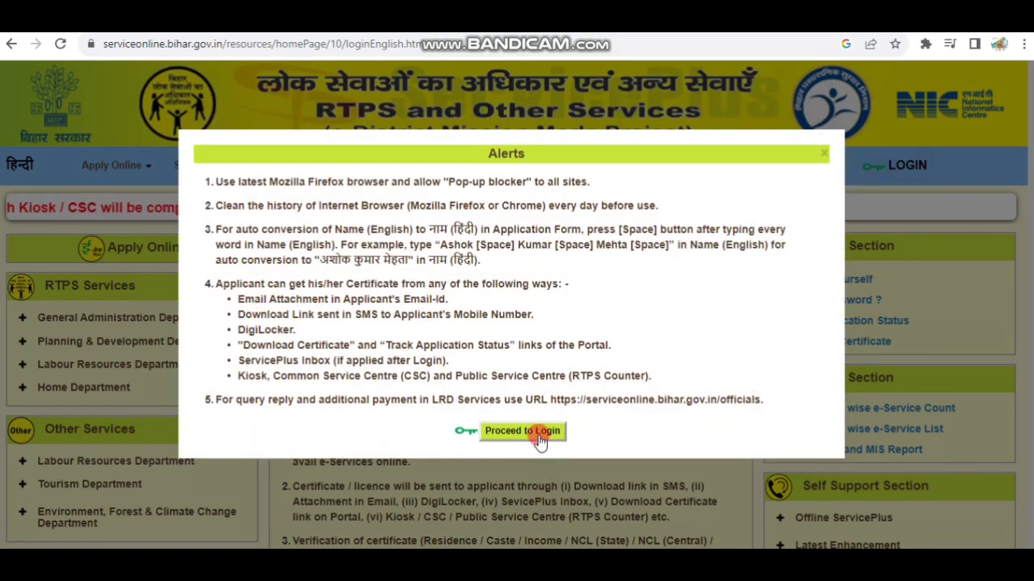
left_click(823, 154)
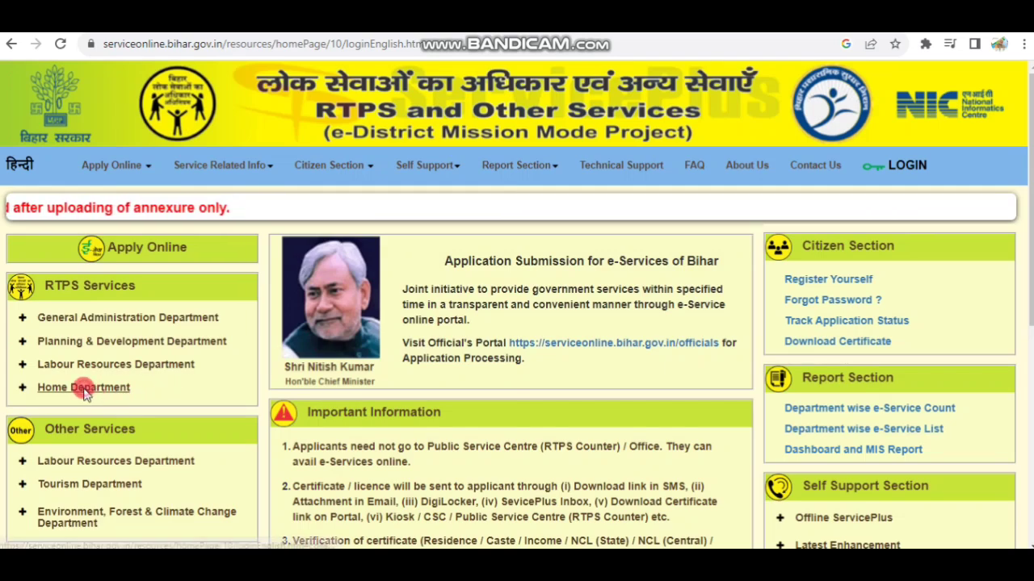
left_click(83, 389)
left_click(82, 388)
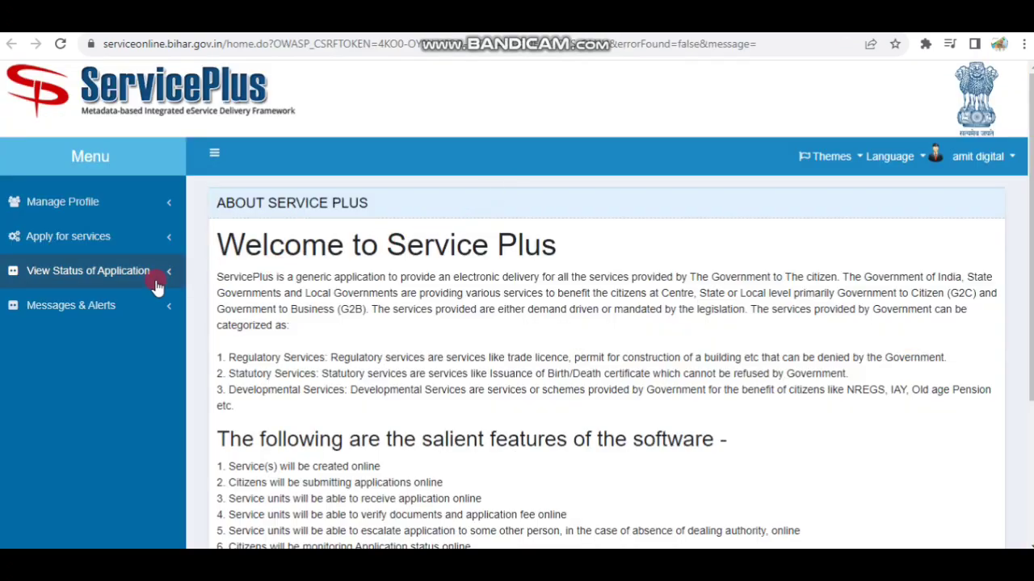
Display all services available for application in Bihar and get the list's search ready for entry.
left_click(127, 250)
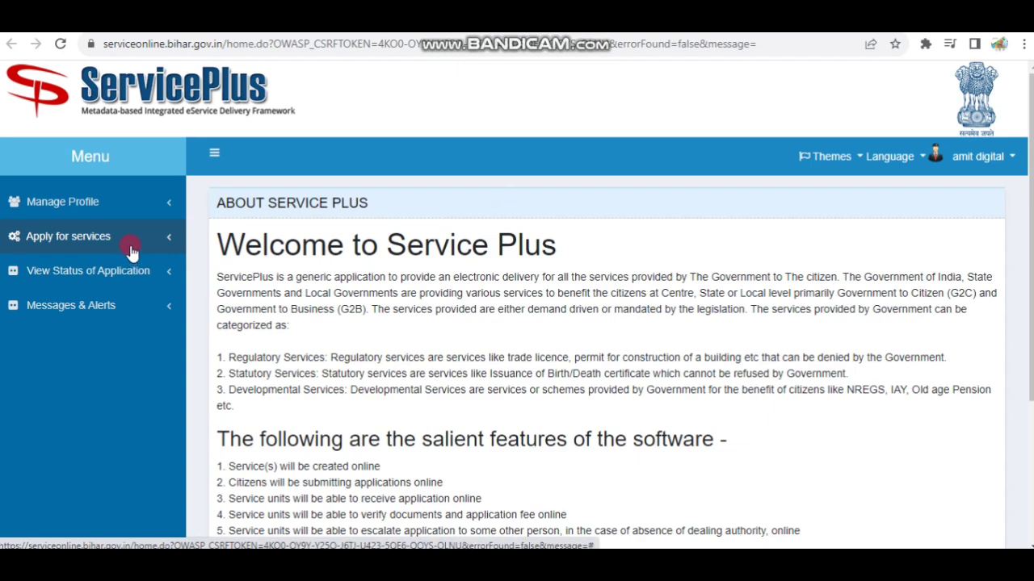
left_click(131, 254)
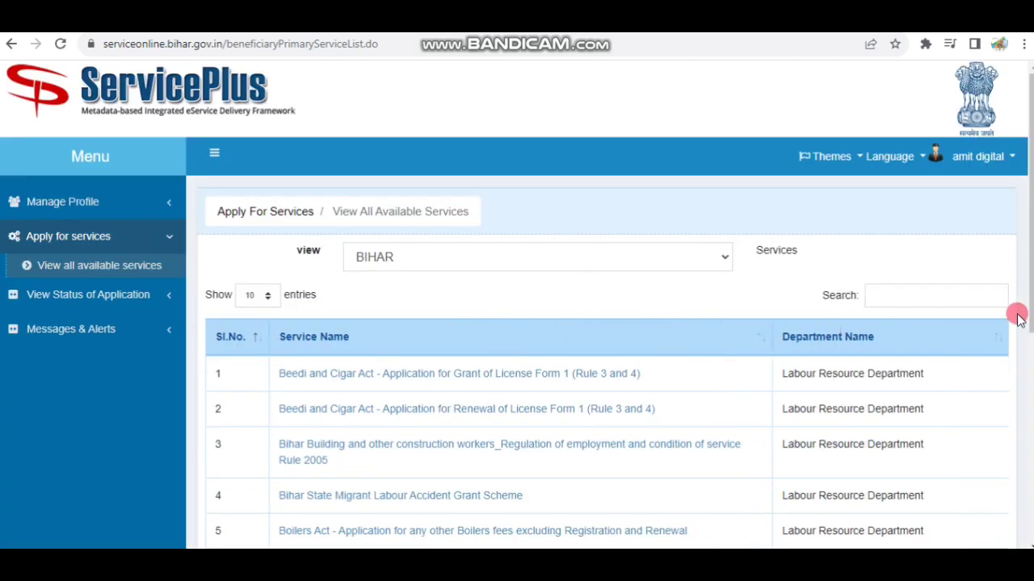
left_click(939, 291)
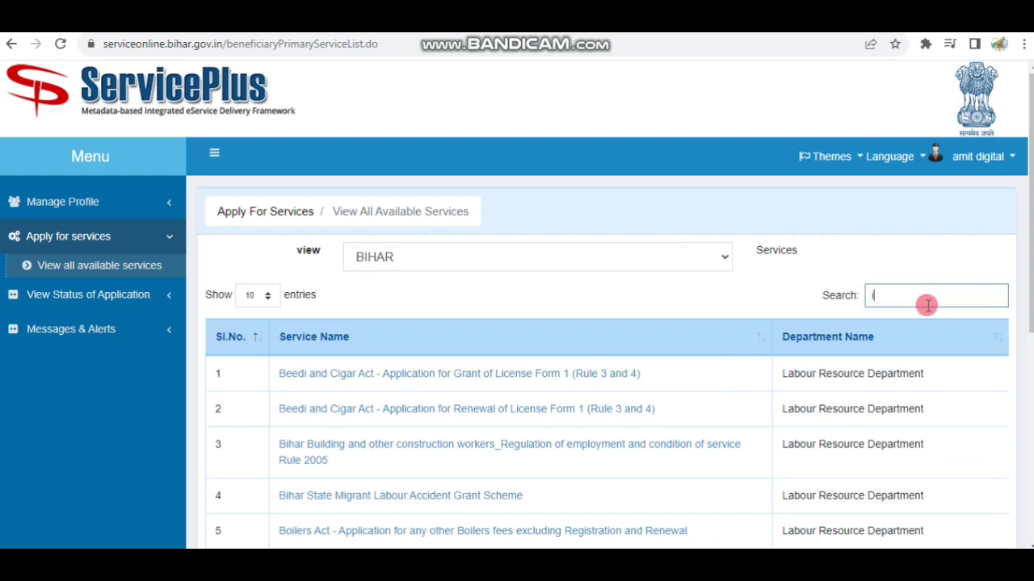
type("is")
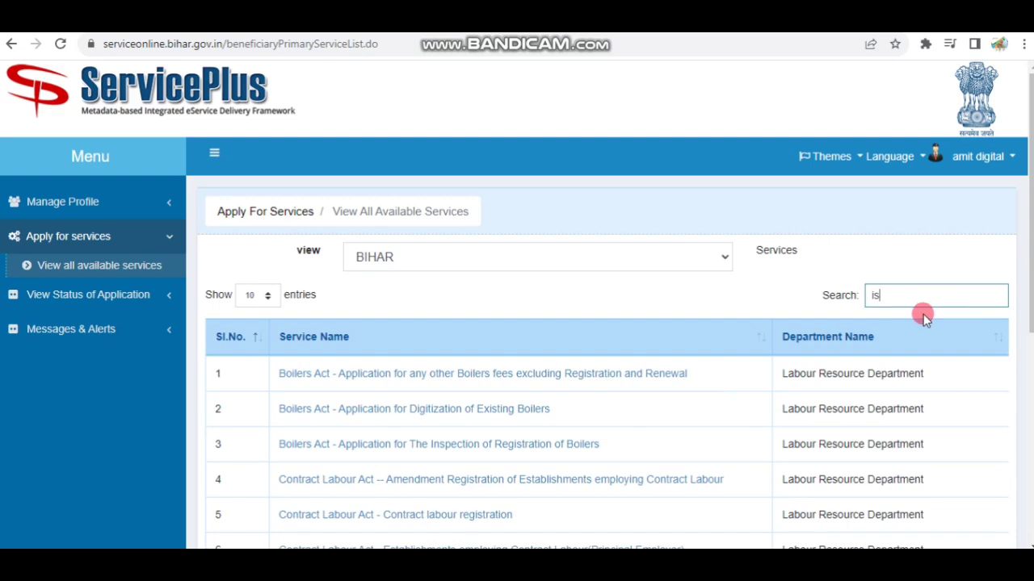
type("ue")
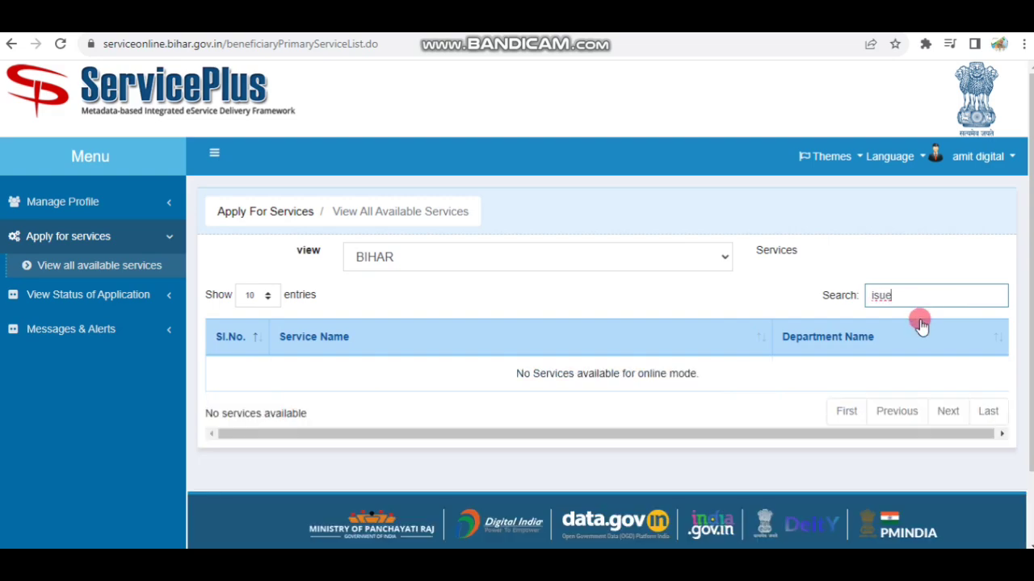
key("BackSpace")
key("BackSpace")
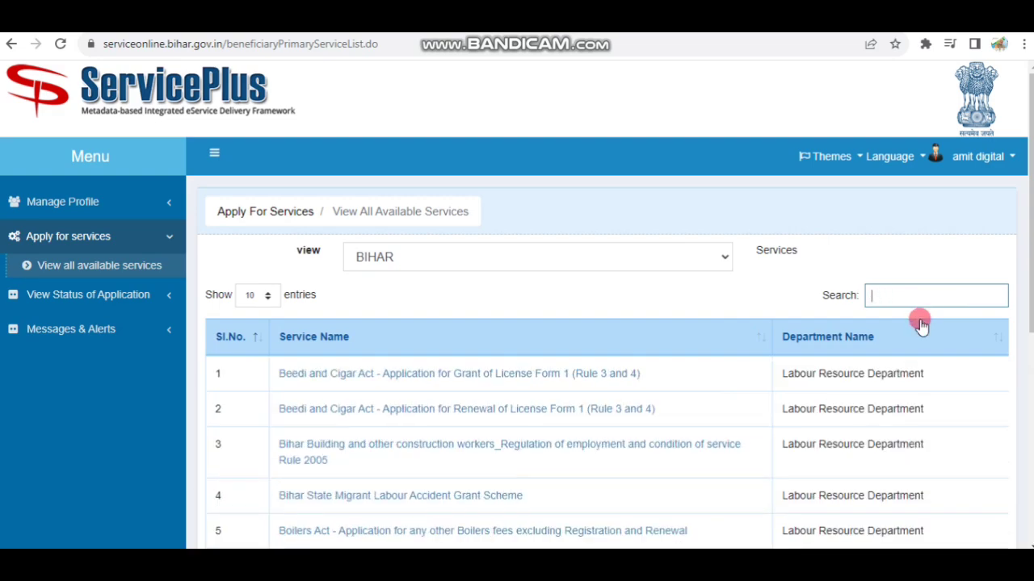
type("chi")
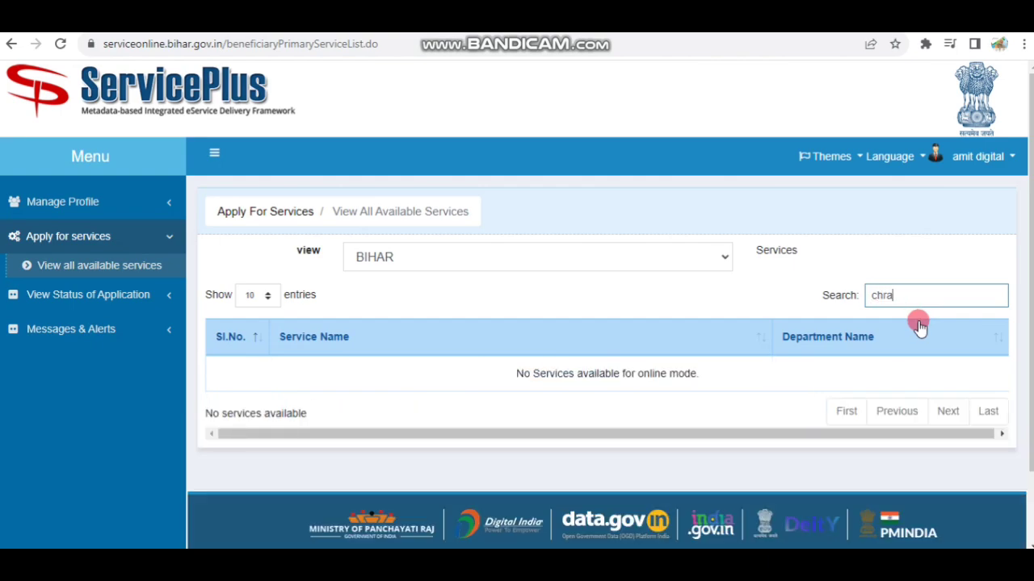
key("BackSpace")
key("BackSpace")
key("BackSpace")
key("BackSpace")
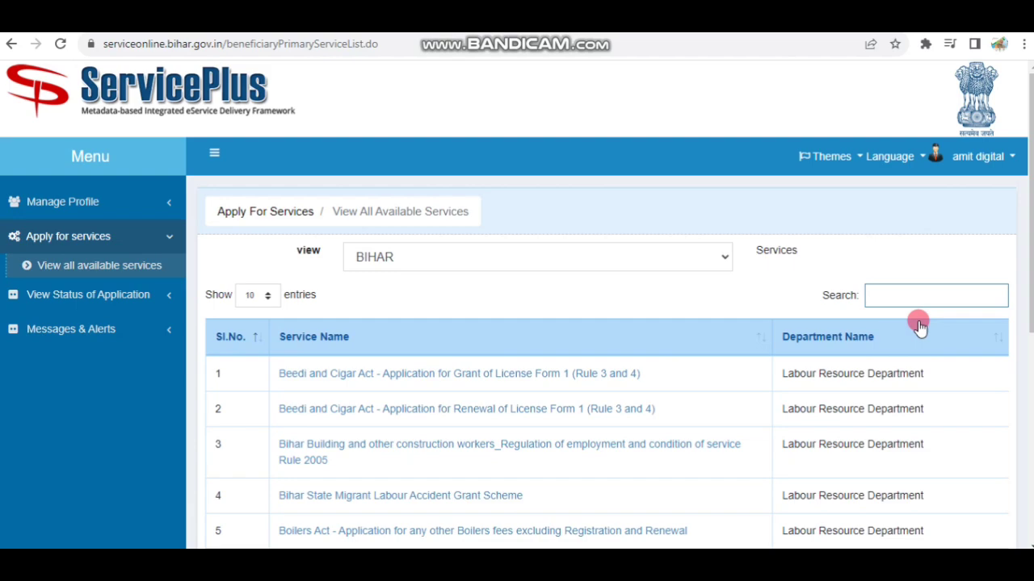
Search the available services for "issu" and open the application form for Issuance of Character Certificate.
type("iss")
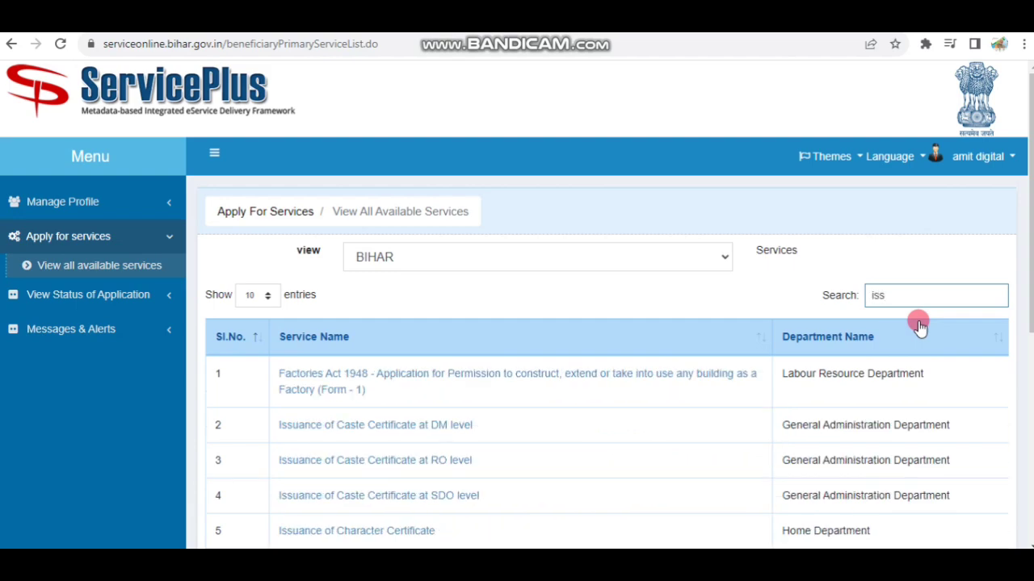
type("u")
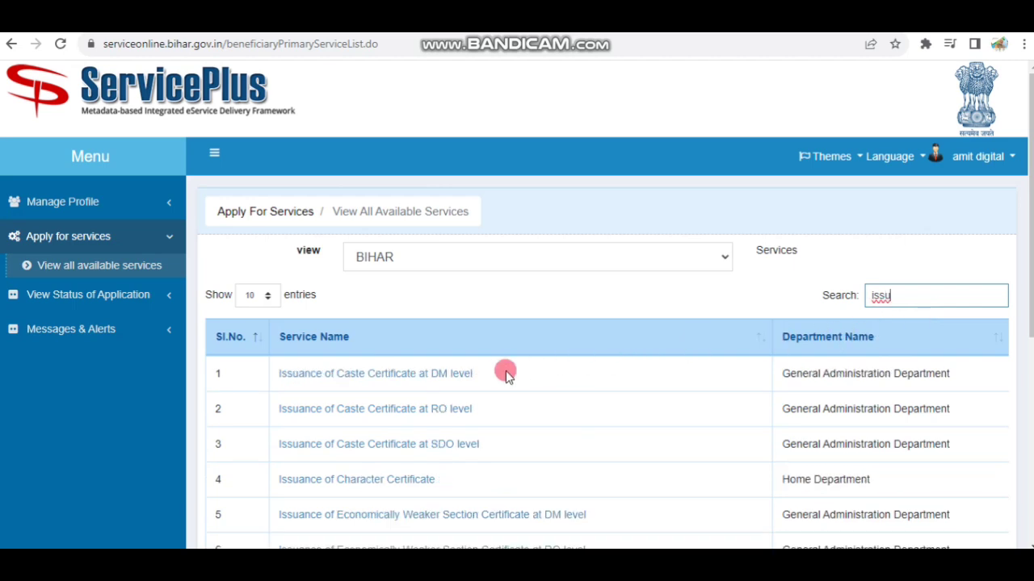
scroll(414, 401, "down", 1)
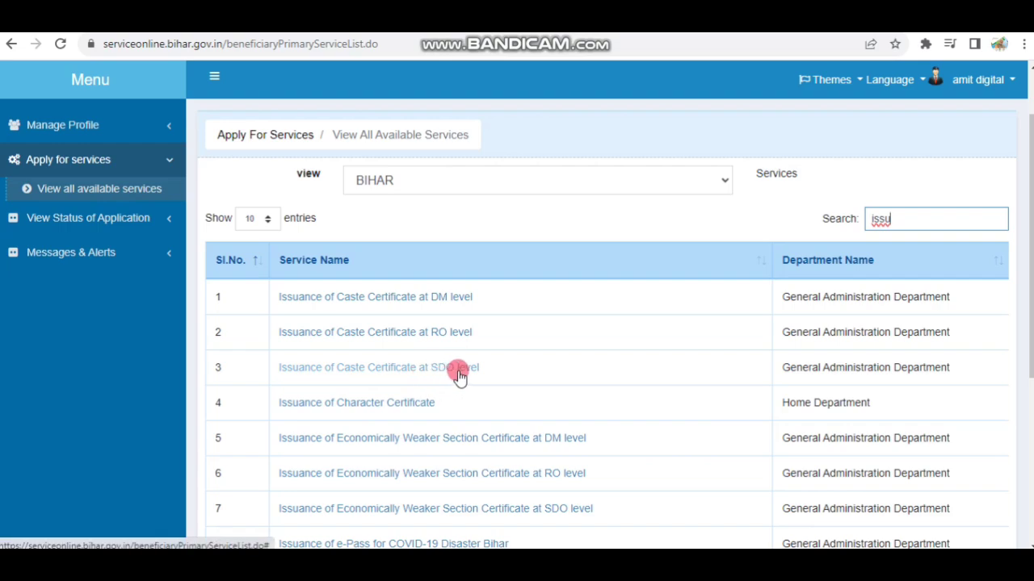
scroll(457, 371, "down", 2)
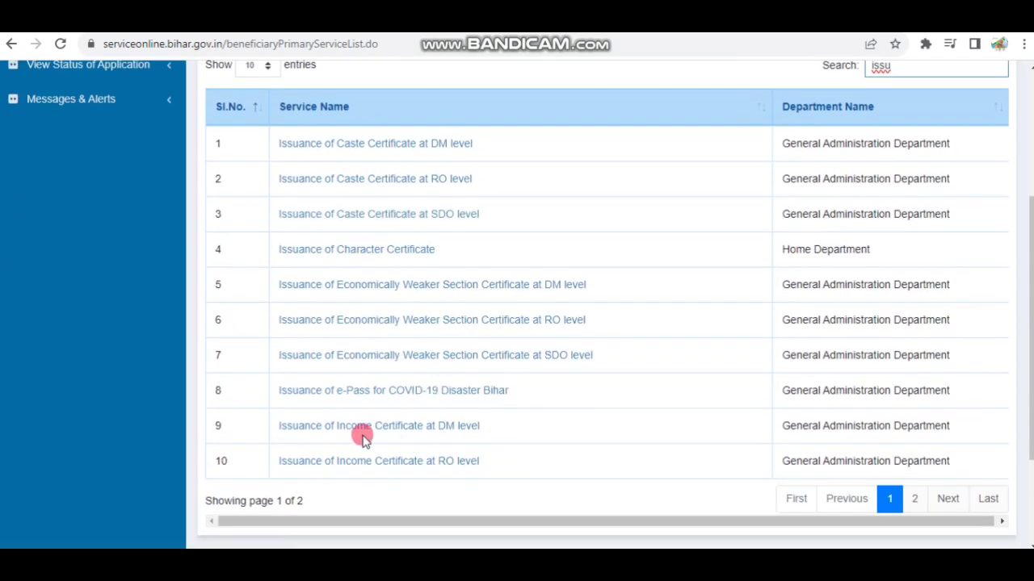
left_click(388, 252)
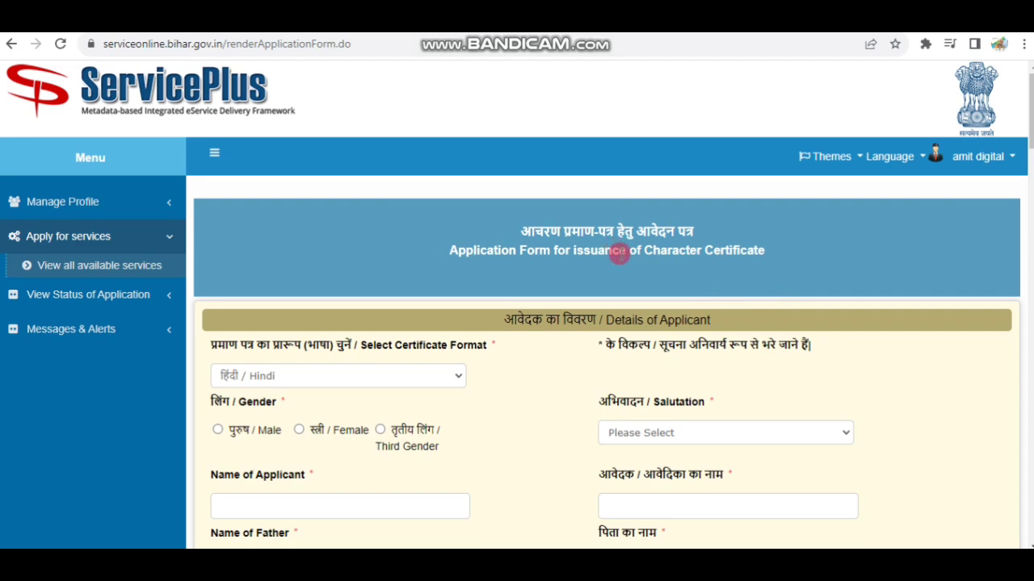
In the applicant details, set the certificate format to English, the gender to Male and the salutation to कोई अभिवादन नहीं.
scroll(680, 248, "down", 3)
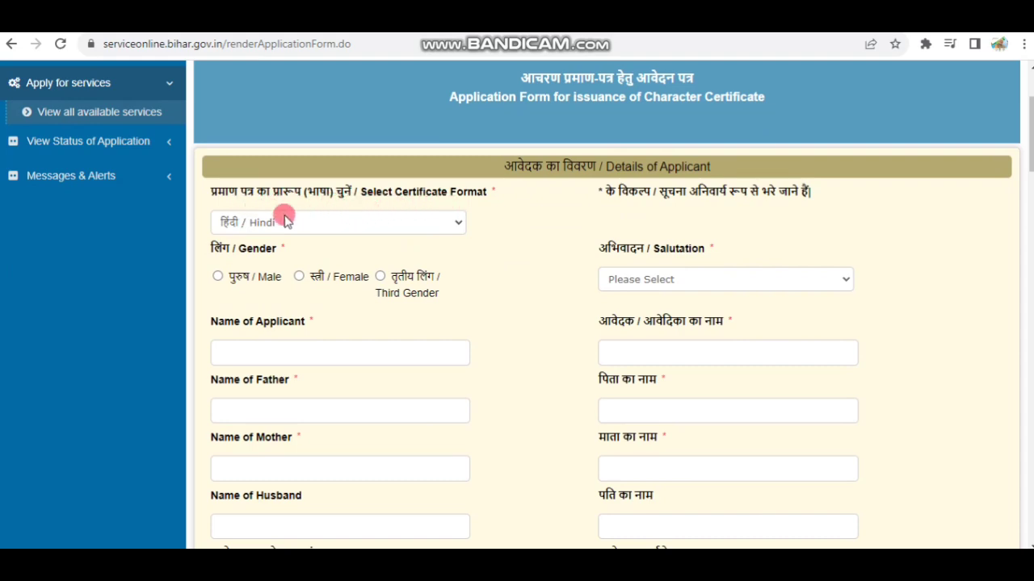
left_click(361, 219)
left_click(362, 270)
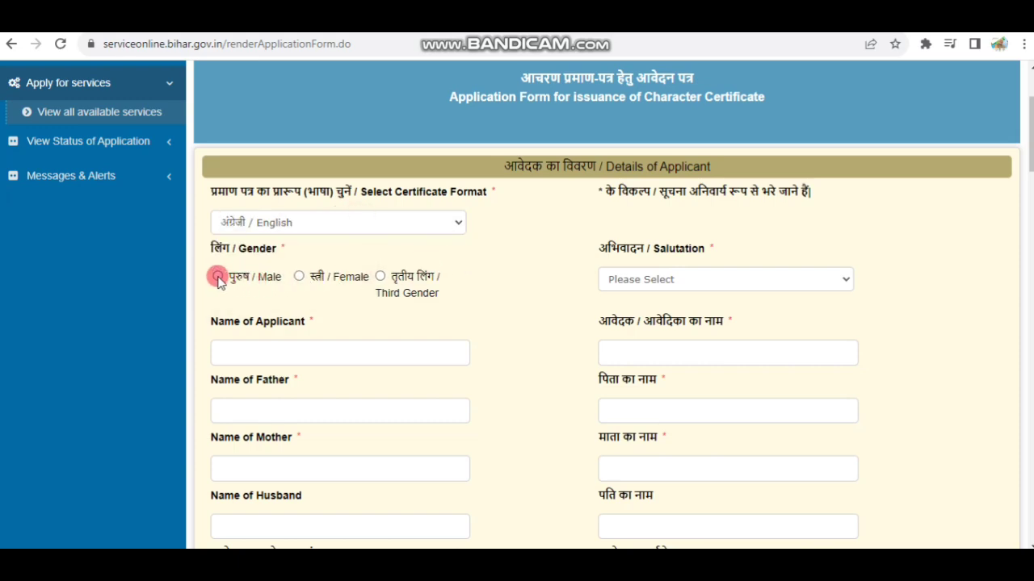
scroll(218, 279, "down", 1)
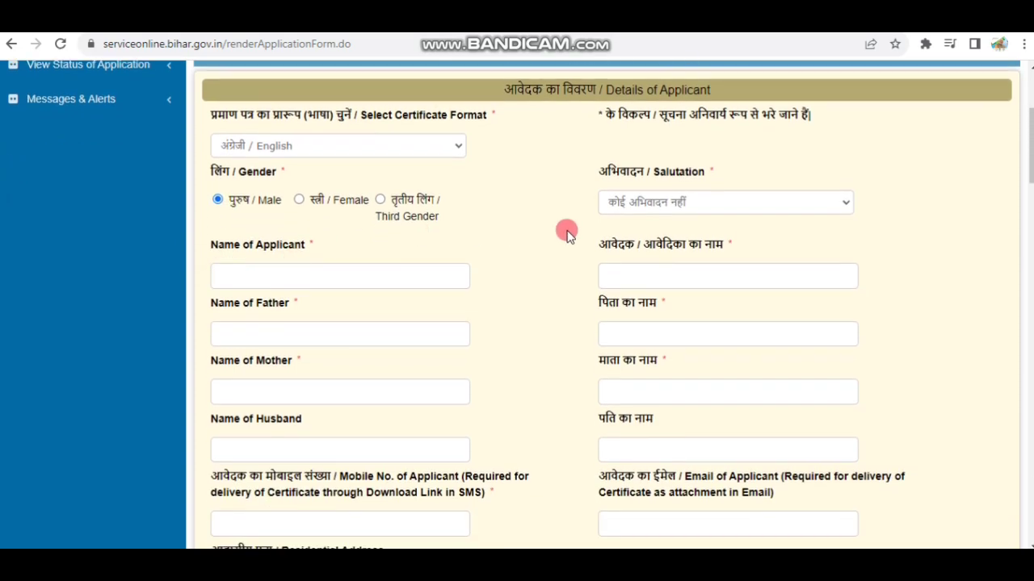
left_click(667, 204)
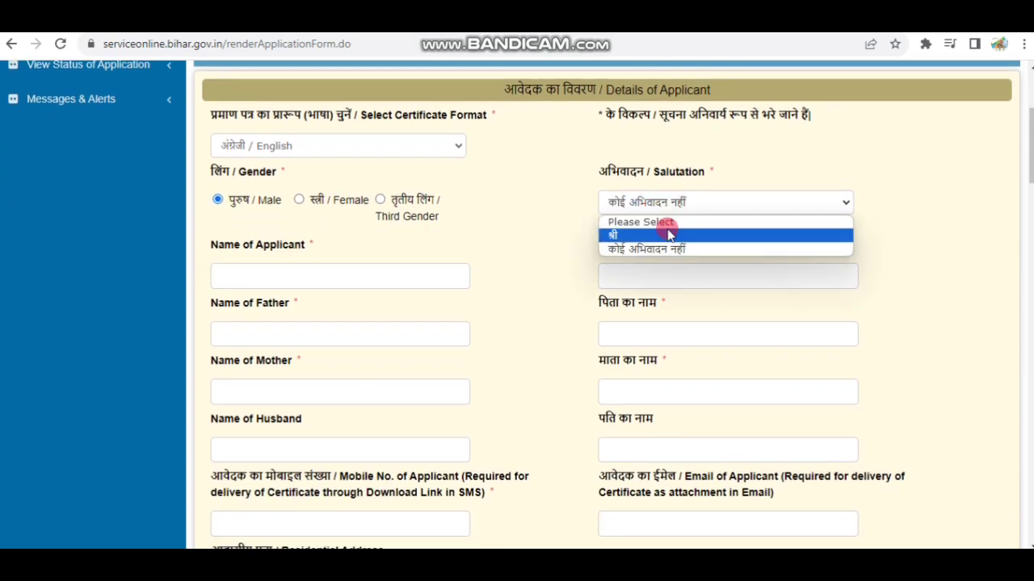
left_click(669, 250)
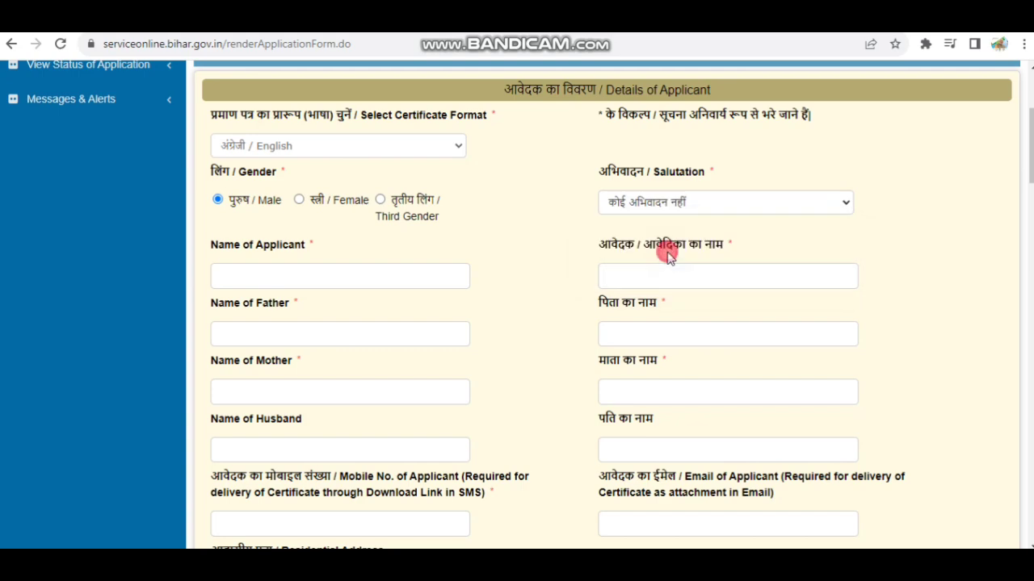
Review the applicant's name, mobile number, email and permanent address fields in the form.
scroll(270, 193, "down", 1)
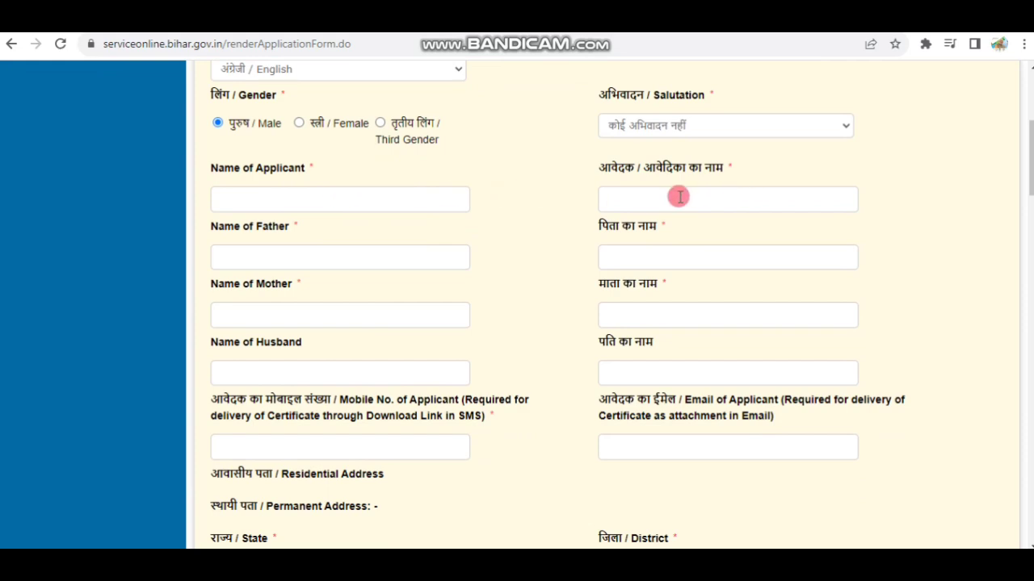
scroll(370, 258, "down", 1)
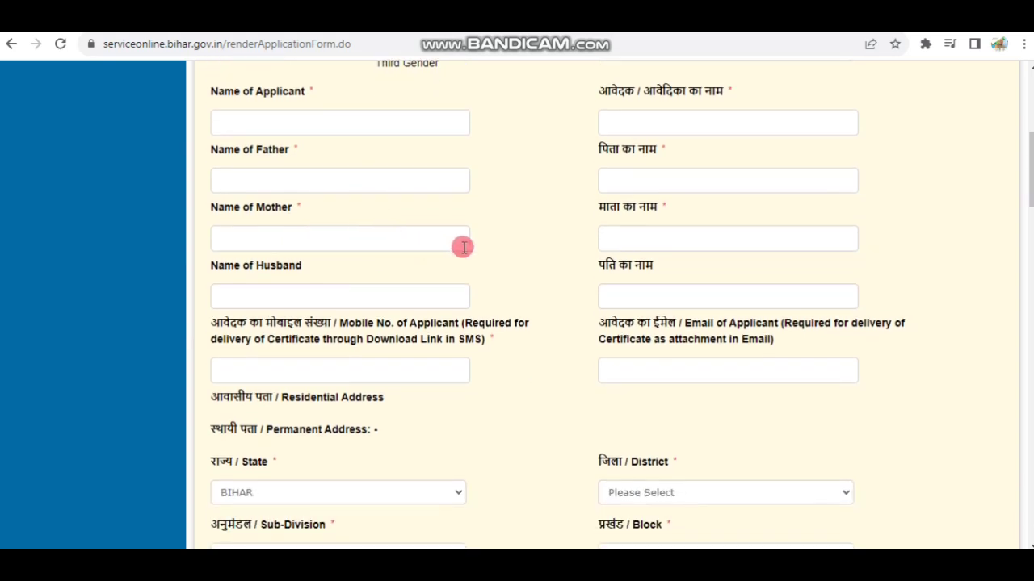
scroll(353, 281, "down", 1)
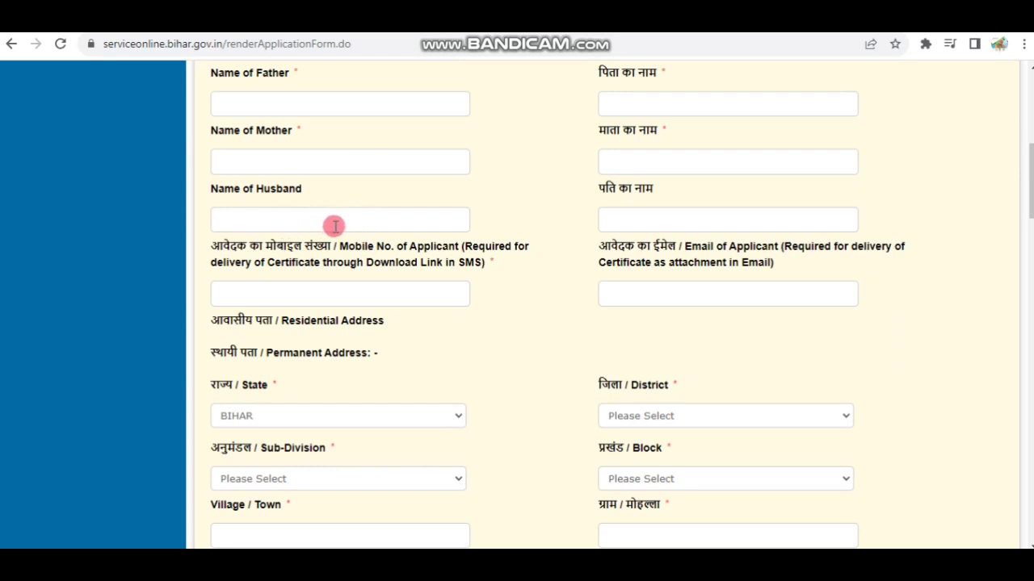
scroll(335, 226, "down", 1)
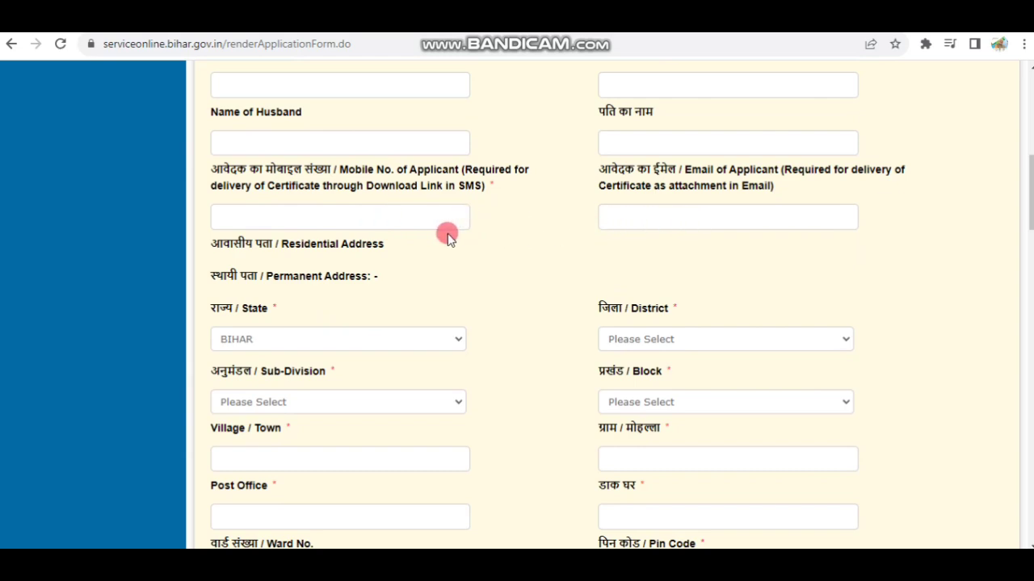
scroll(408, 224, "down", 1)
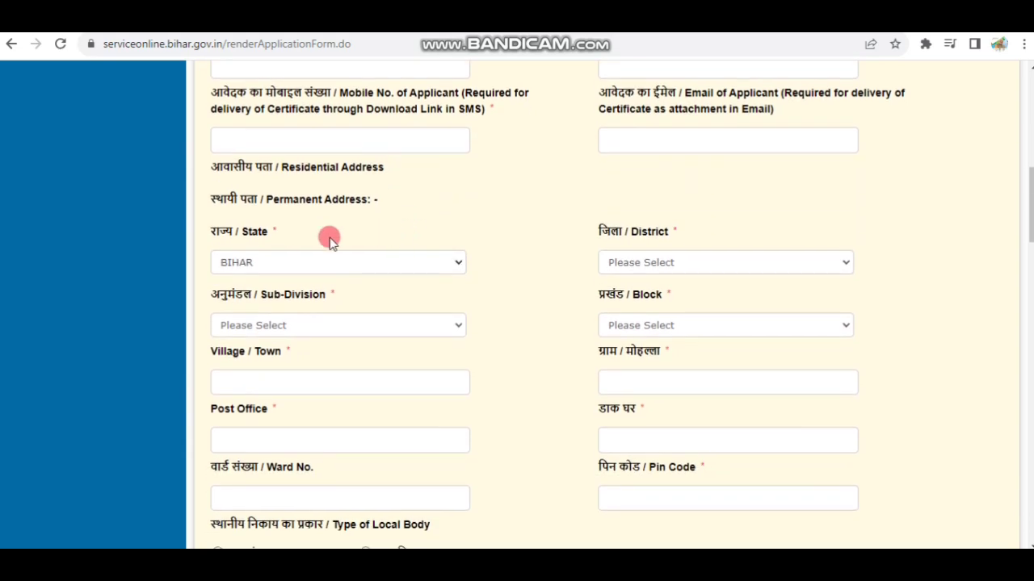
scroll(290, 240, "down", 1)
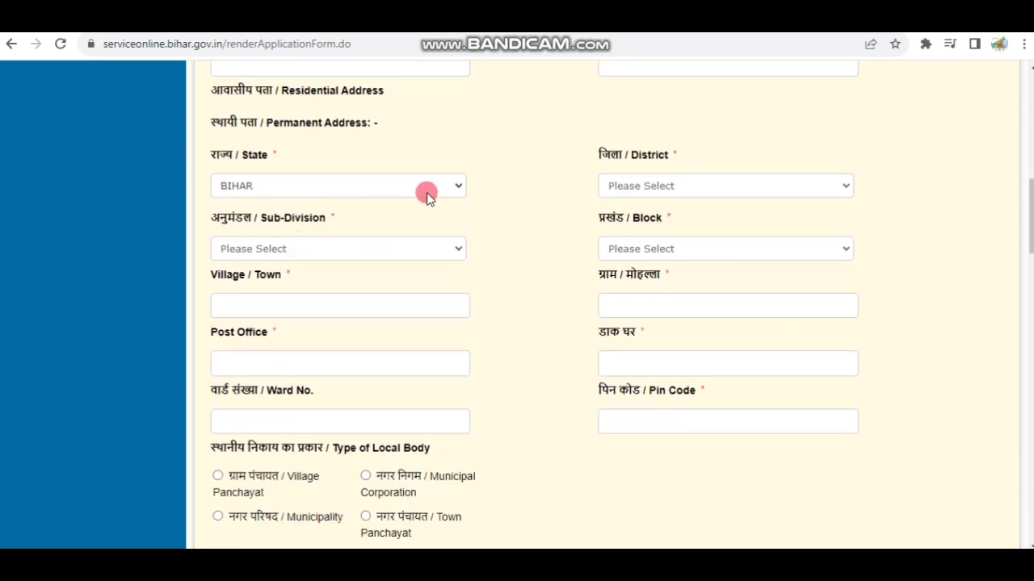
mouse_move(771, 564)
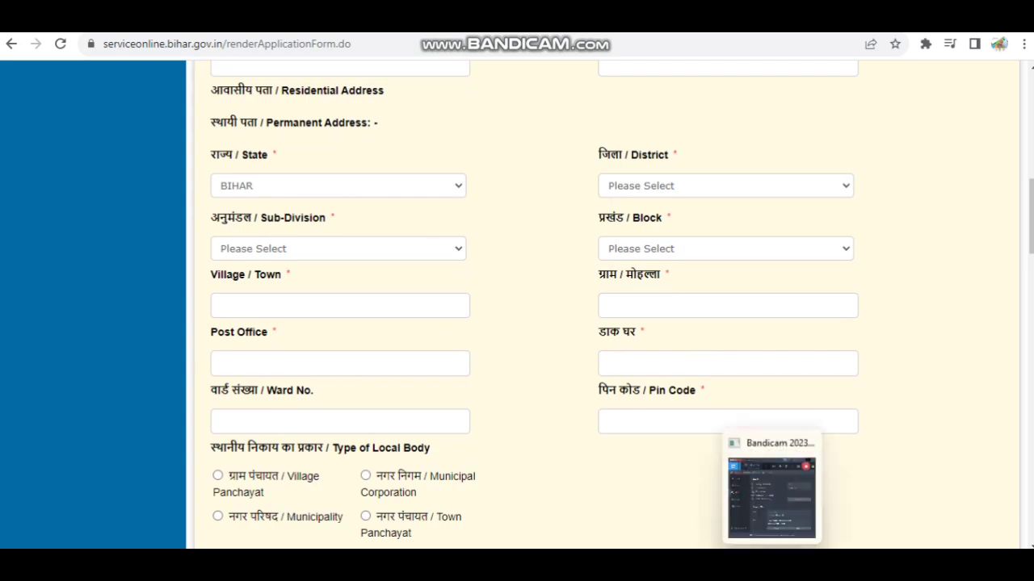
left_click(771, 496)
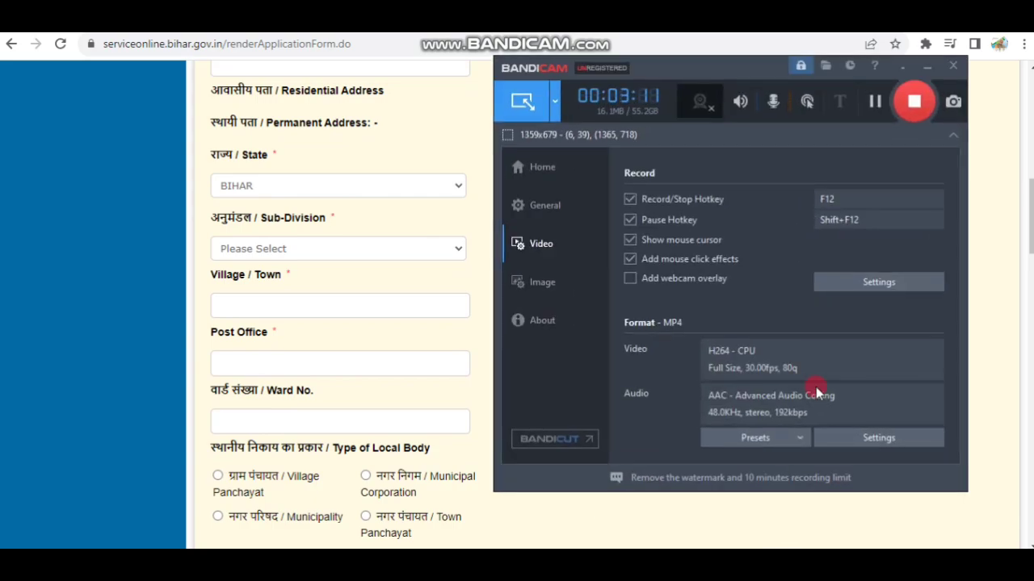
left_click(875, 104)
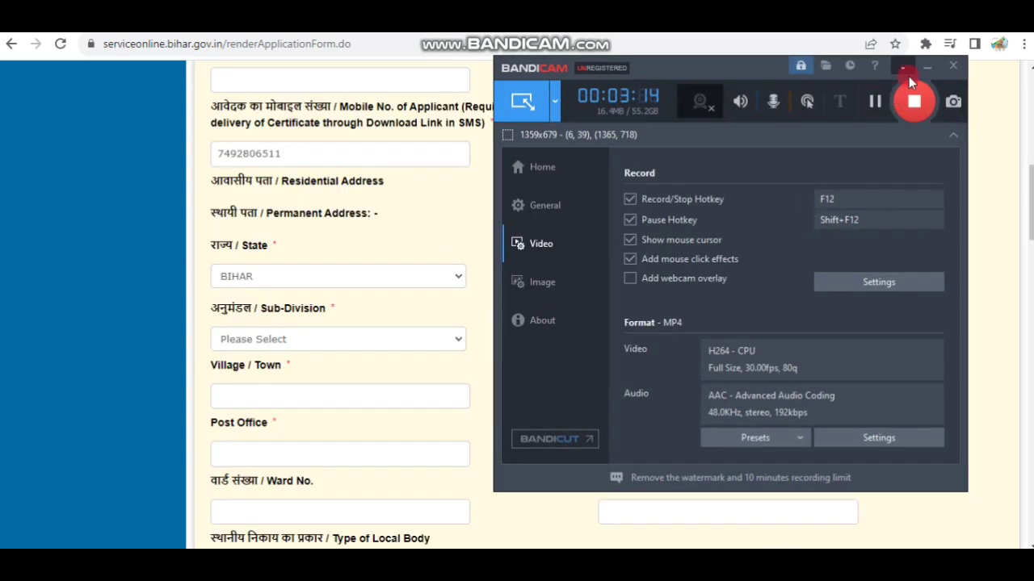
left_click(904, 71)
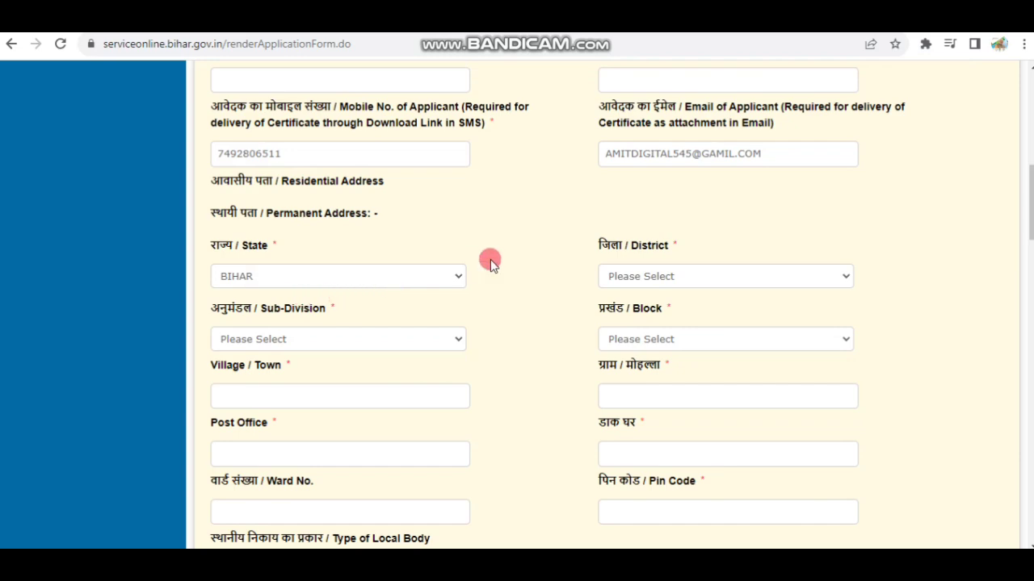
Set the permanent address's district to BHOJPUR, sub-division to PIRO and block to TARARI.
left_click(730, 274)
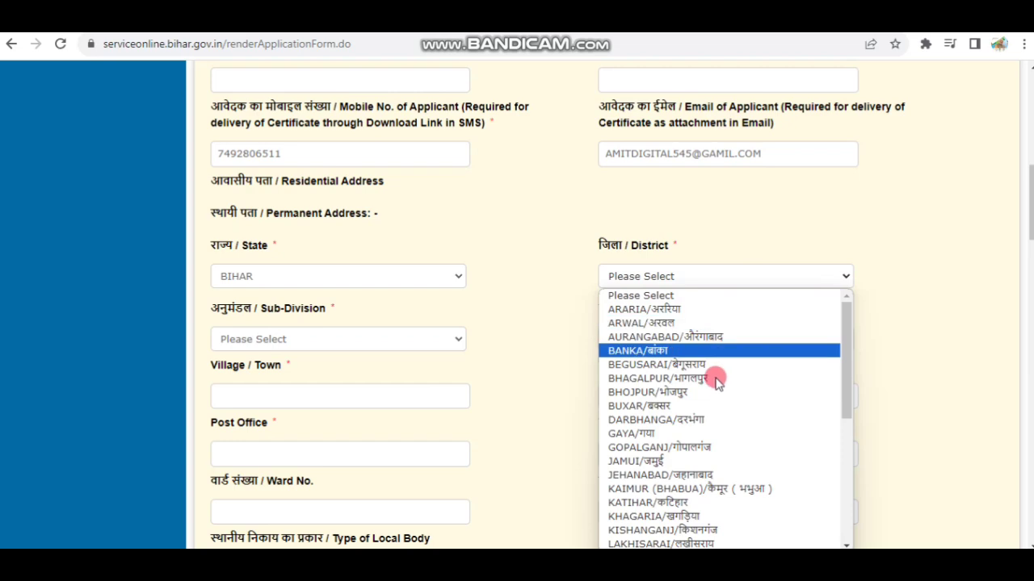
key("Escape")
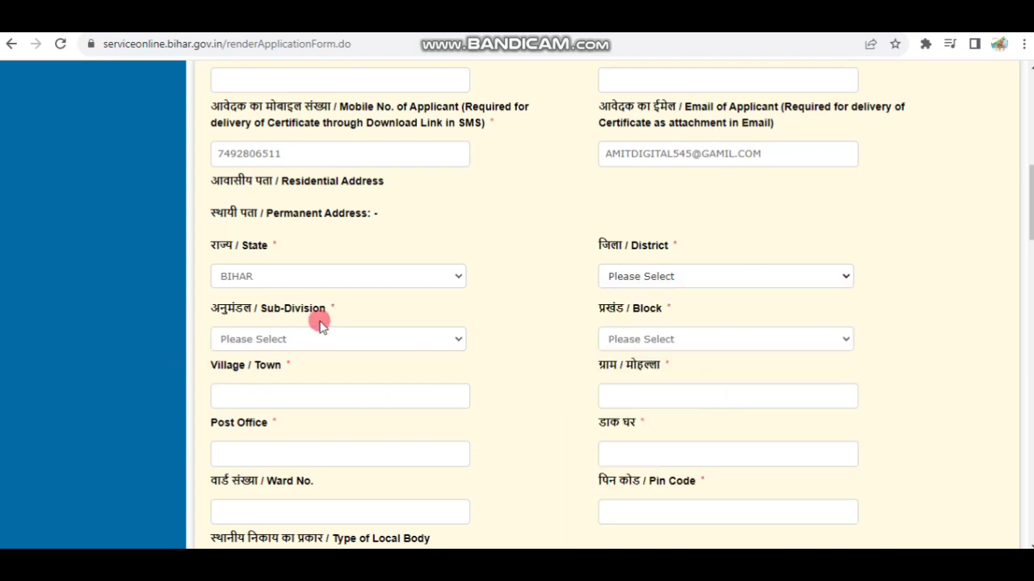
left_click(351, 337)
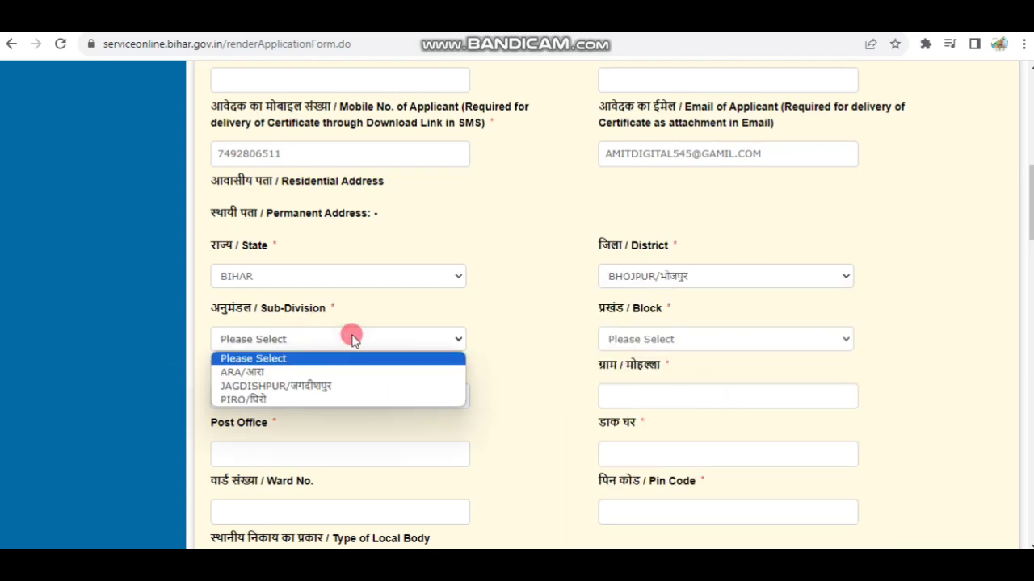
left_click(349, 400)
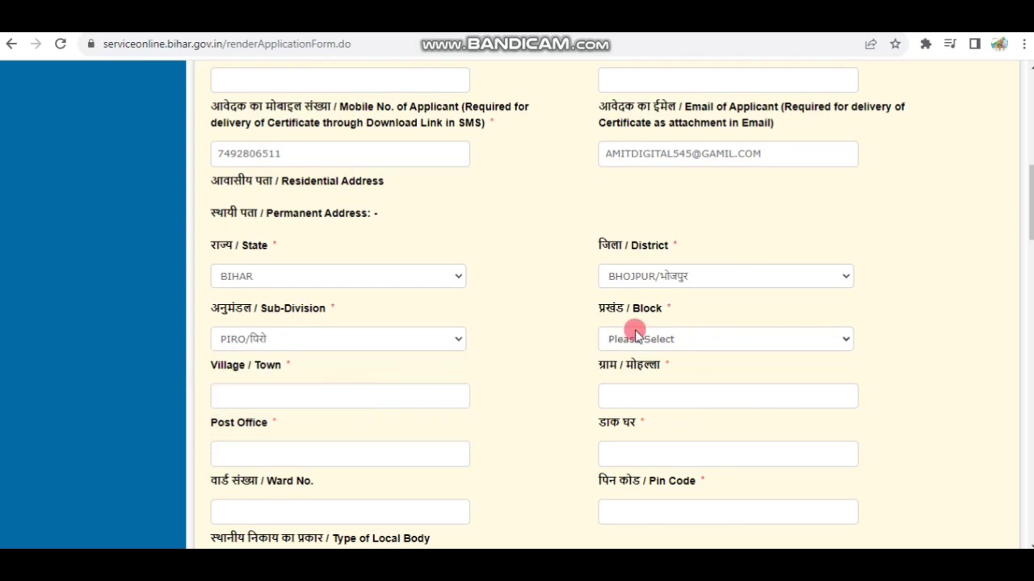
left_click(681, 338)
left_click(673, 398)
Set the permanent address's local body to Village Panchayat PANWARI and fill in the village, post office, ward number and postal code.
scroll(404, 323, "down", 2)
left_click(381, 251)
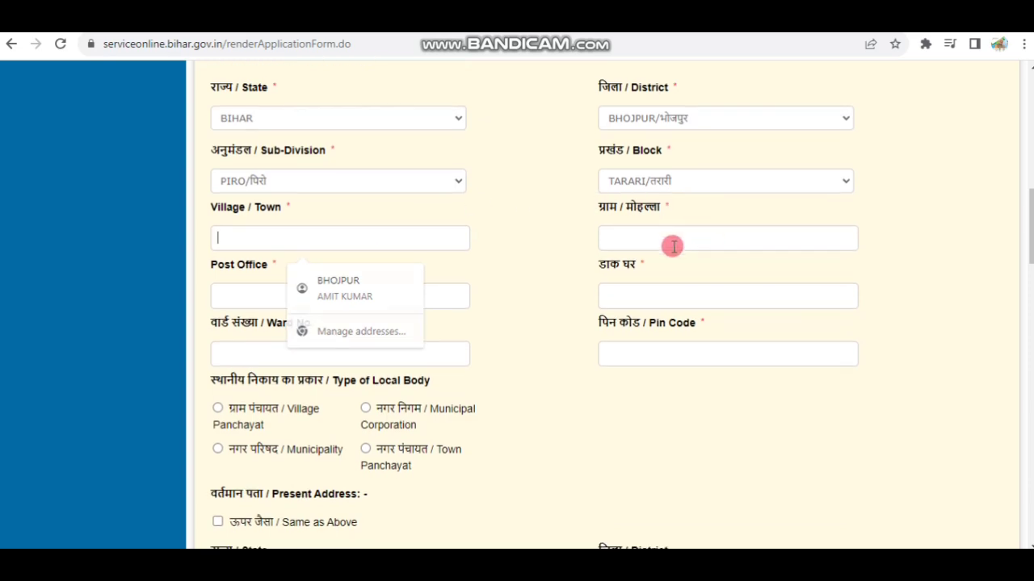
scroll(669, 245, "down", 1)
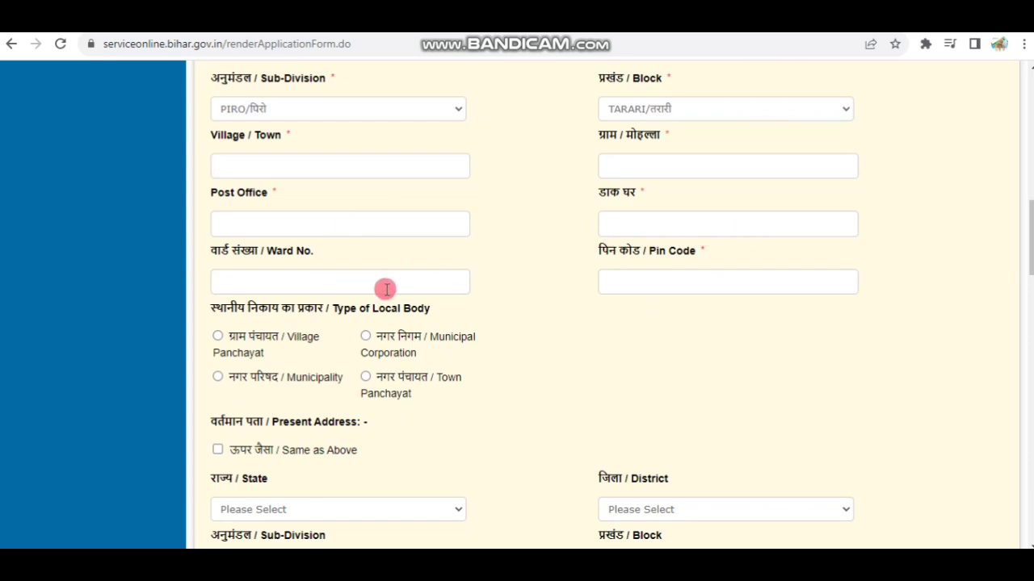
scroll(323, 286, "down", 1)
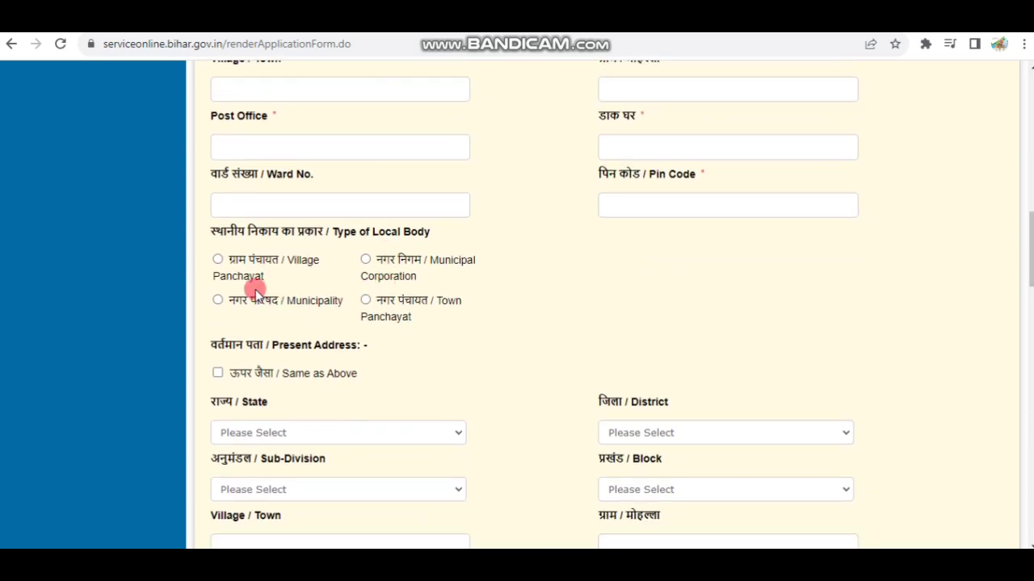
left_click(218, 260)
scroll(396, 247, "down", 1)
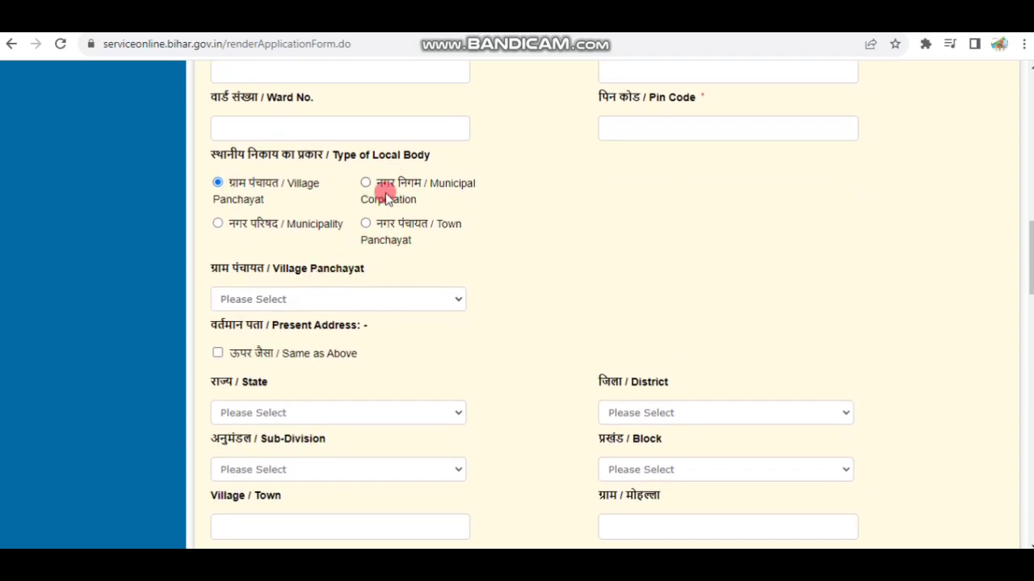
left_click(292, 300)
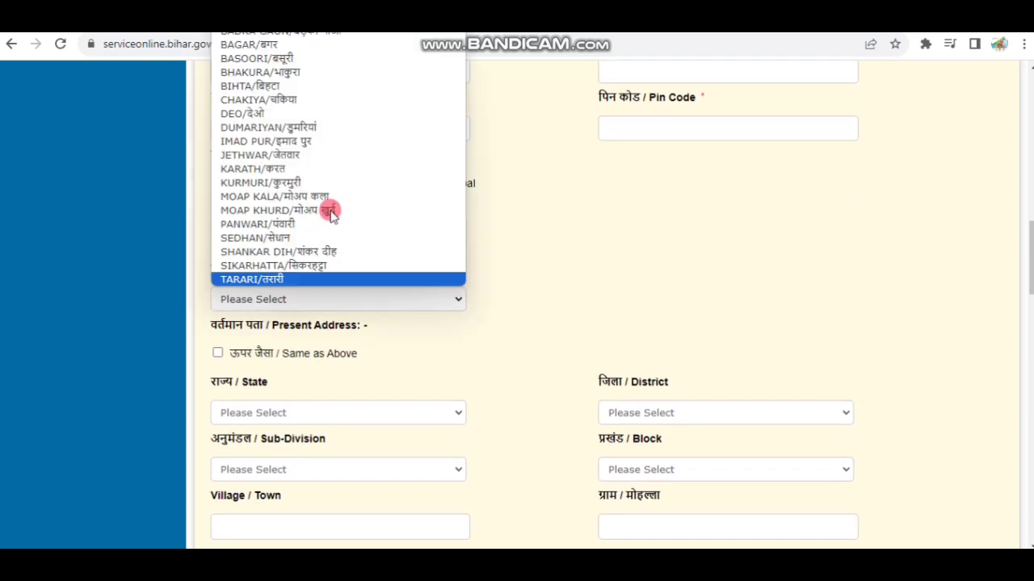
key("Down")
key("Return")
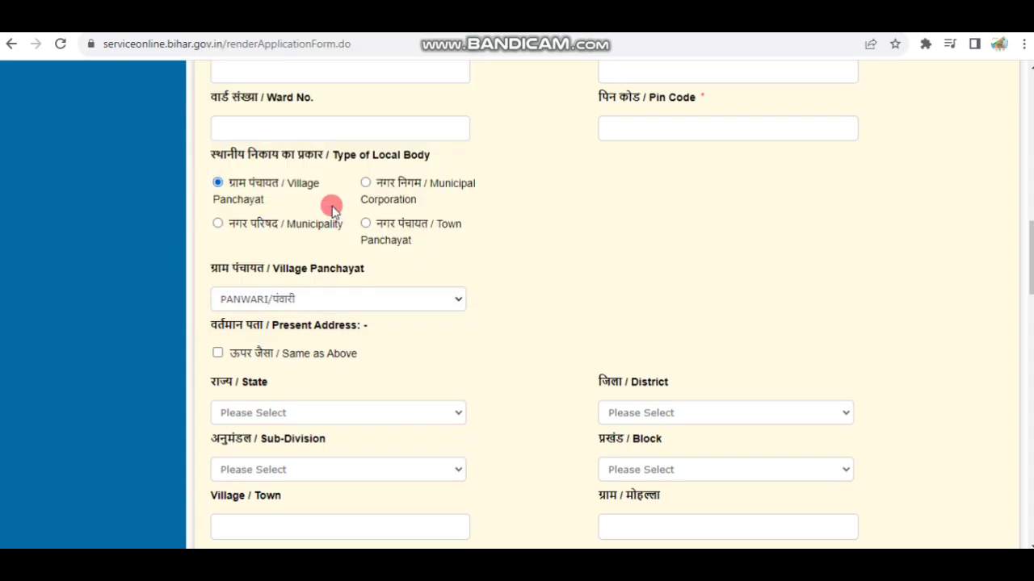
scroll(496, 245, "up", 2)
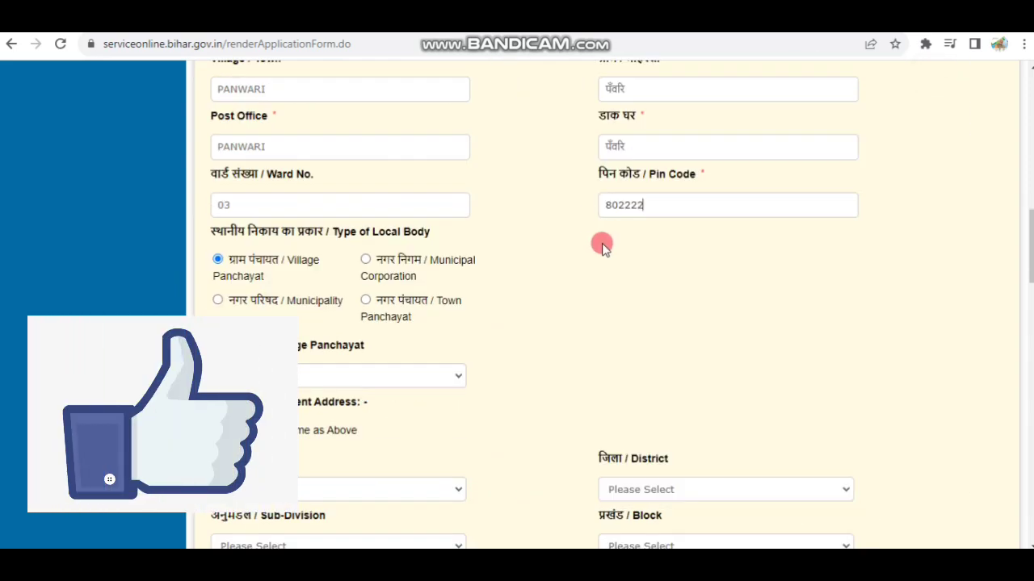
Mark the present address as the same as the permanent address above.
scroll(600, 242, "down", 2)
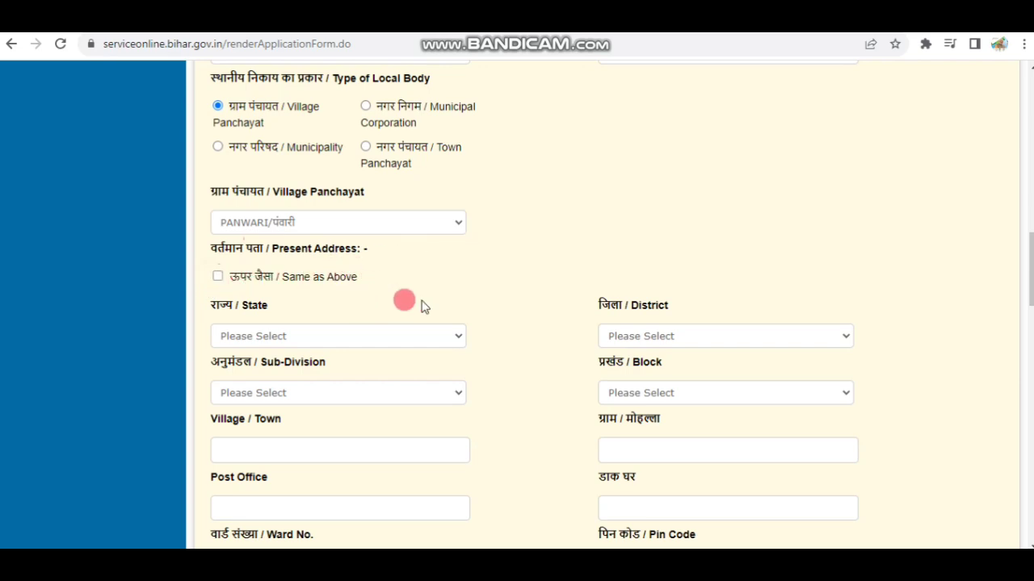
scroll(669, 306, "down", 1)
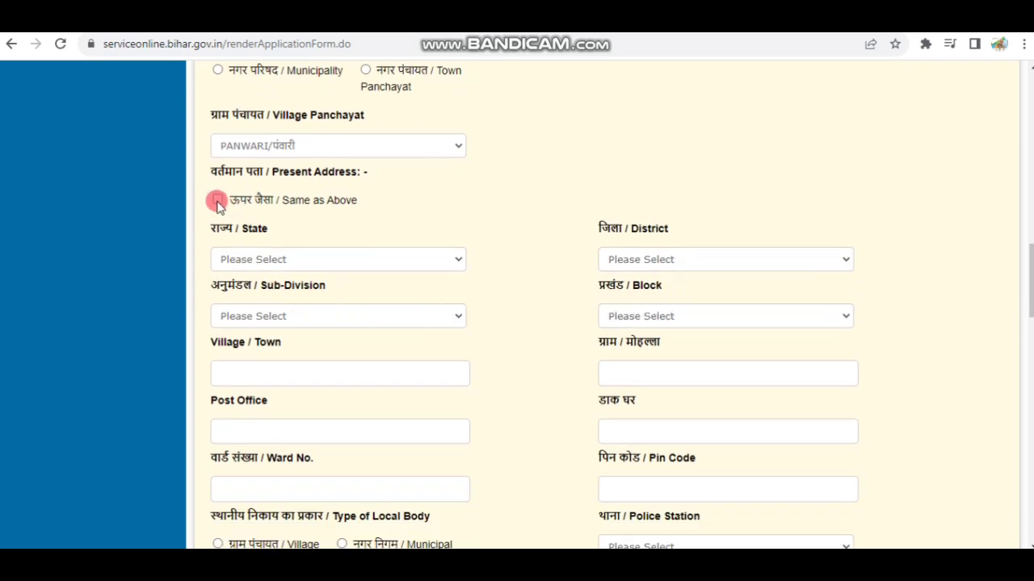
scroll(445, 199, "down", 2)
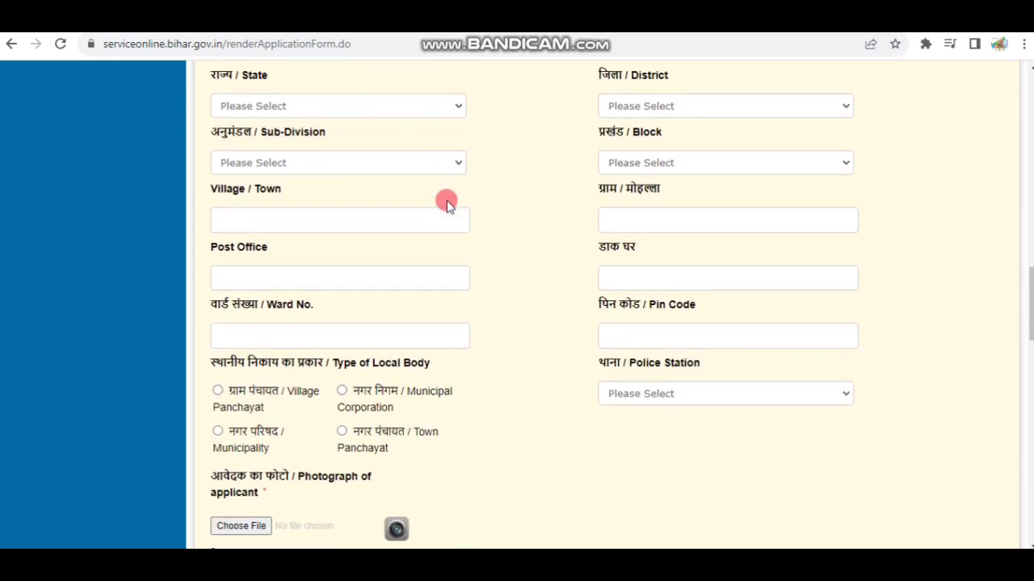
Try to upload a photograph of the applicant from the Desktop folder.
scroll(298, 274, "down", 3)
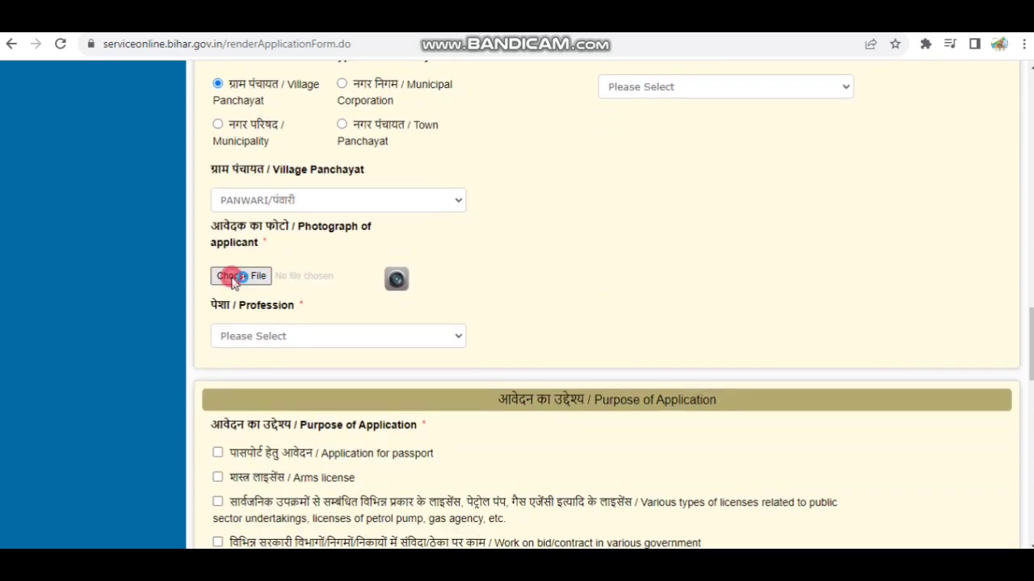
left_click(235, 276)
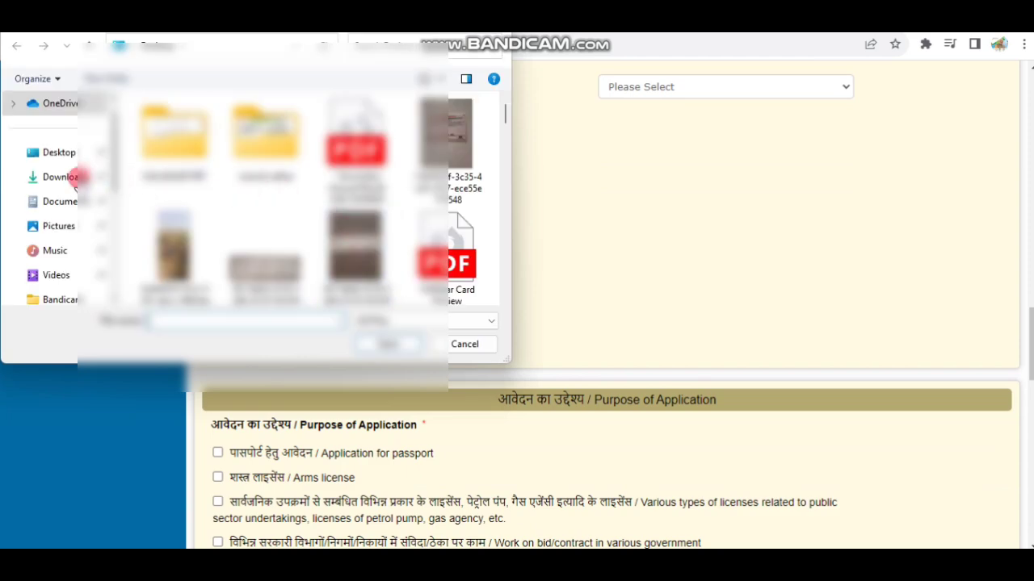
left_click(63, 153)
scroll(298, 153, "down", 2)
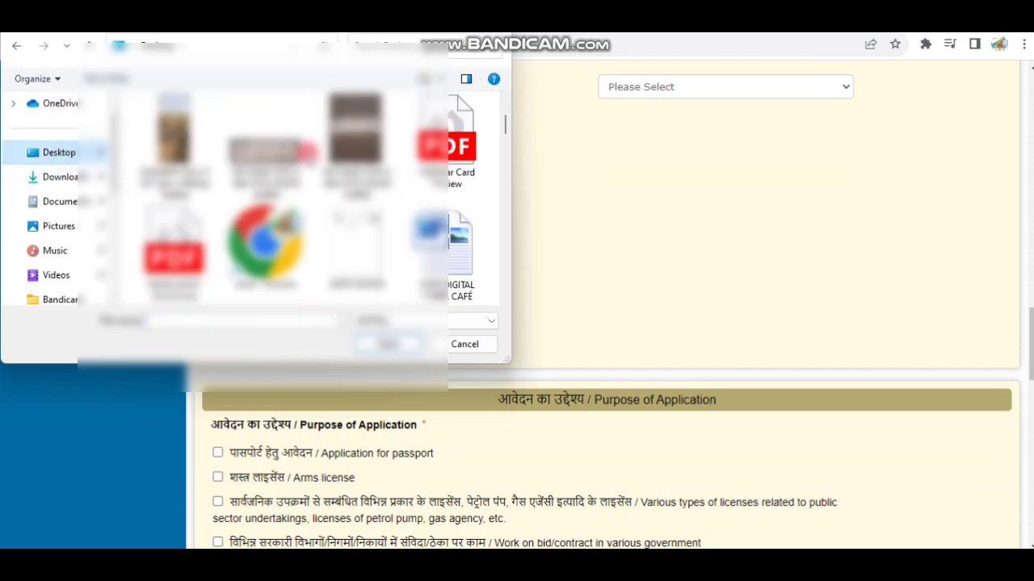
scroll(299, 198, "down", 5)
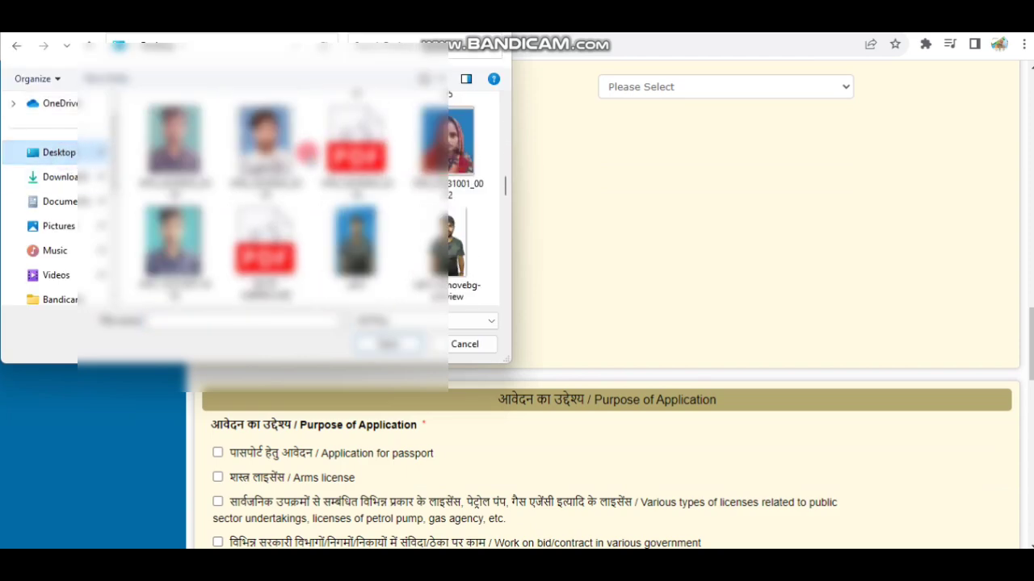
left_click(276, 155)
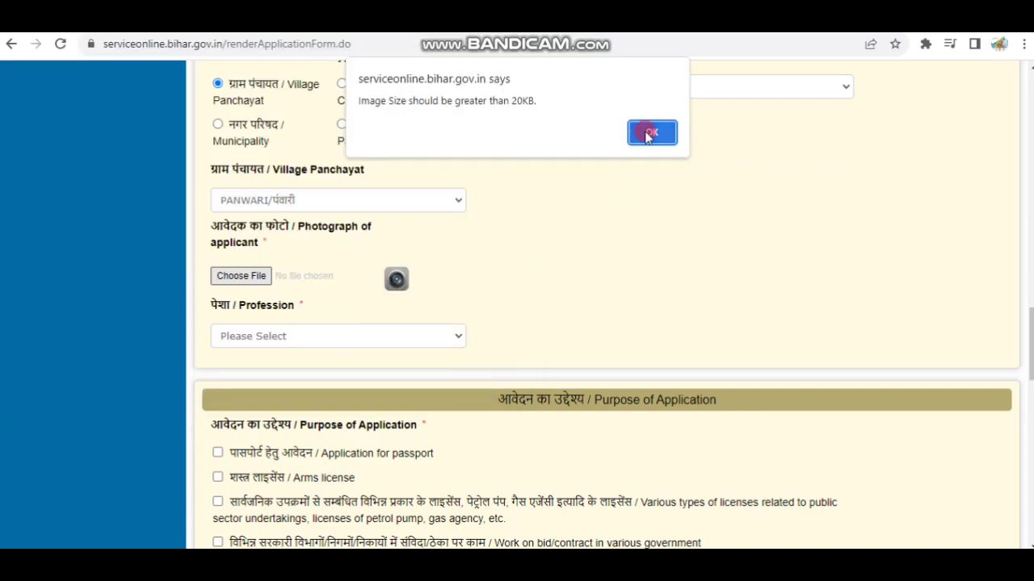
left_click(649, 134)
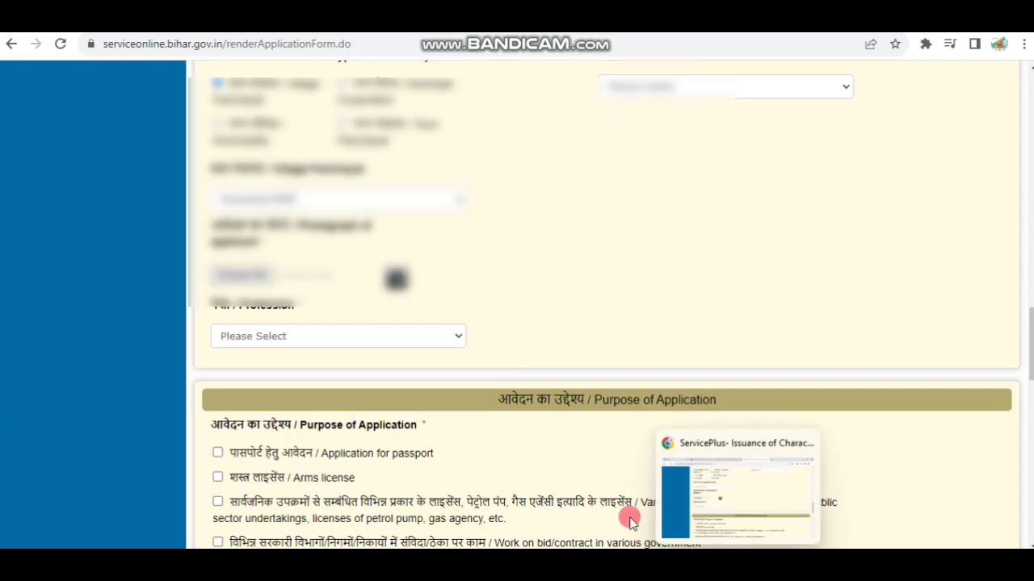
left_click(485, 566)
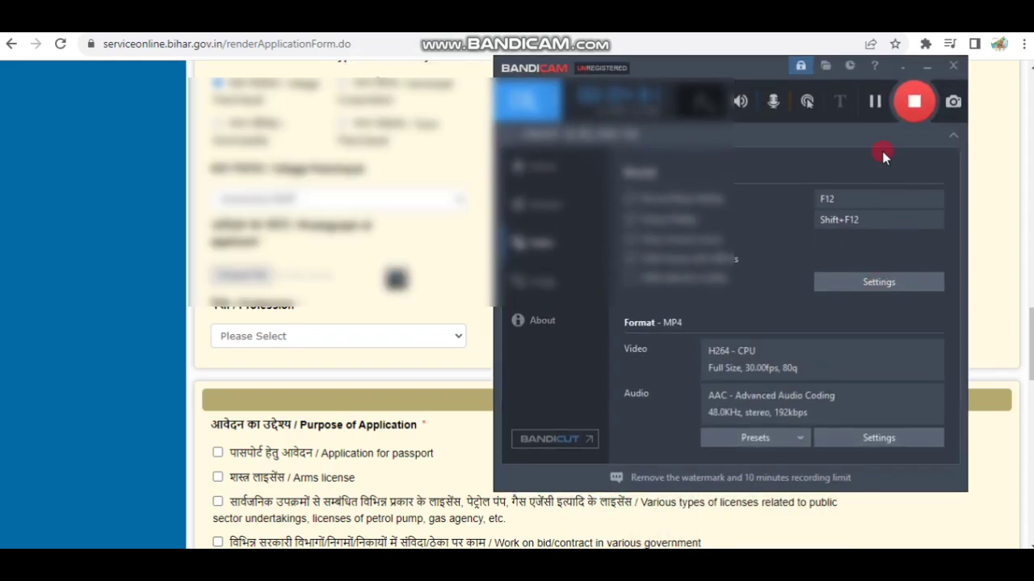
left_click(927, 66)
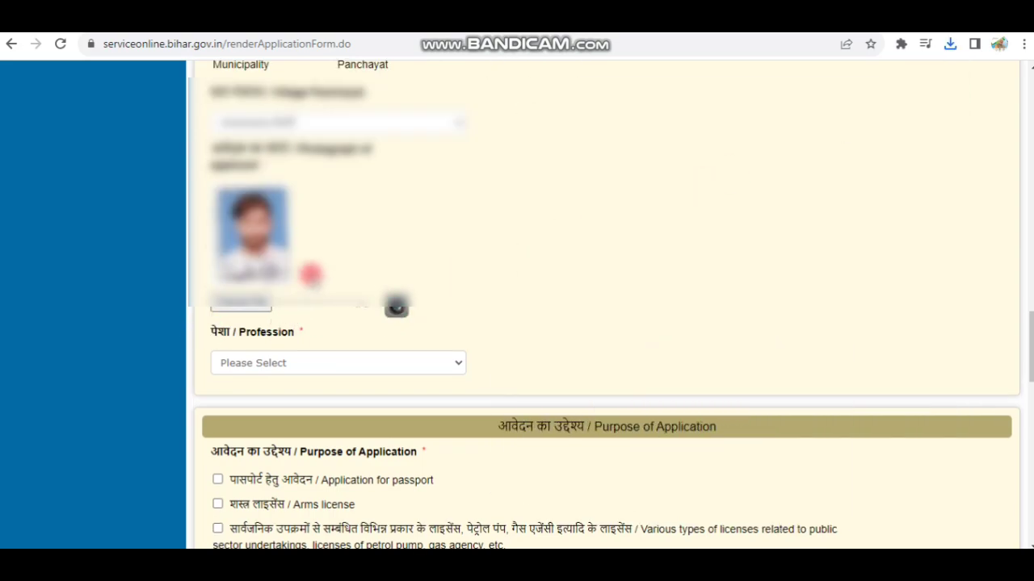
Set the applicant's profession to Student and reset it to Please Select.
scroll(328, 257, "down", 1)
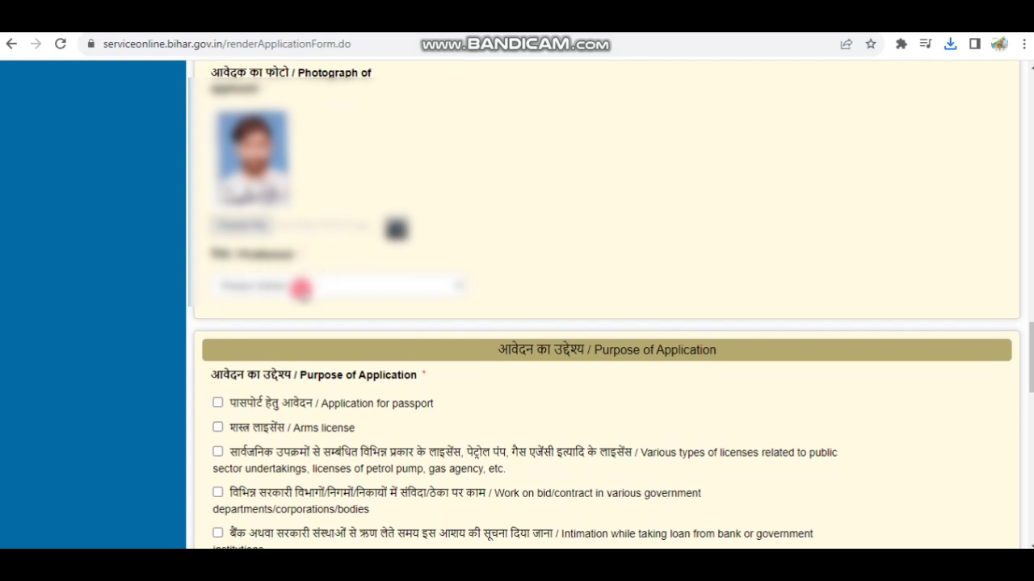
left_click(295, 285)
left_click(293, 319)
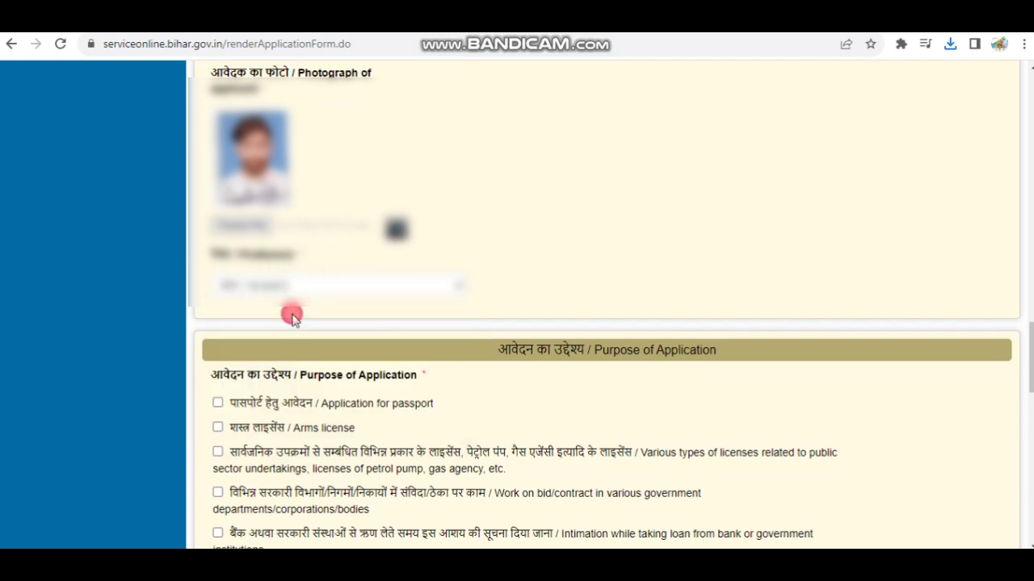
left_click(318, 287)
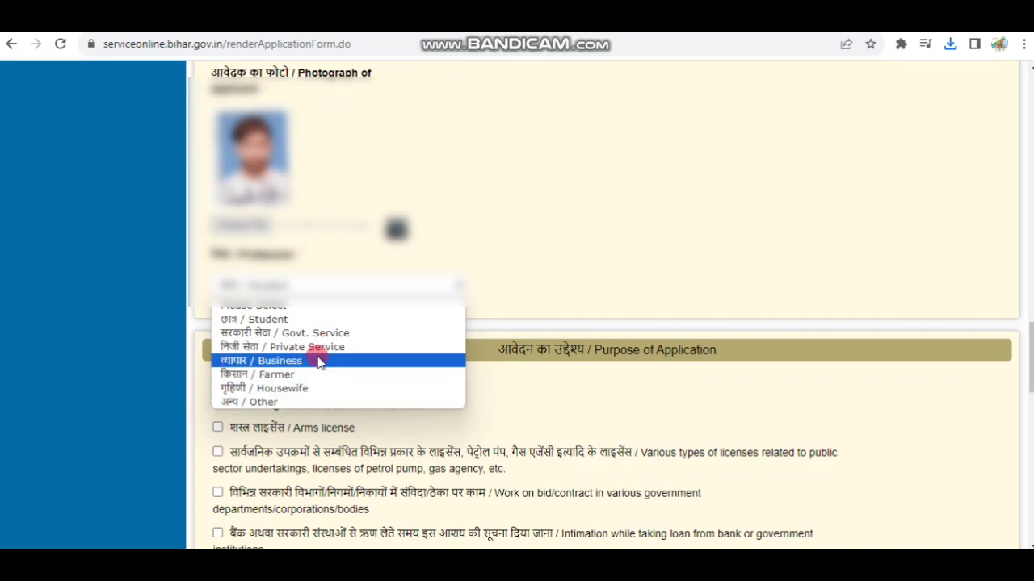
left_click(322, 310)
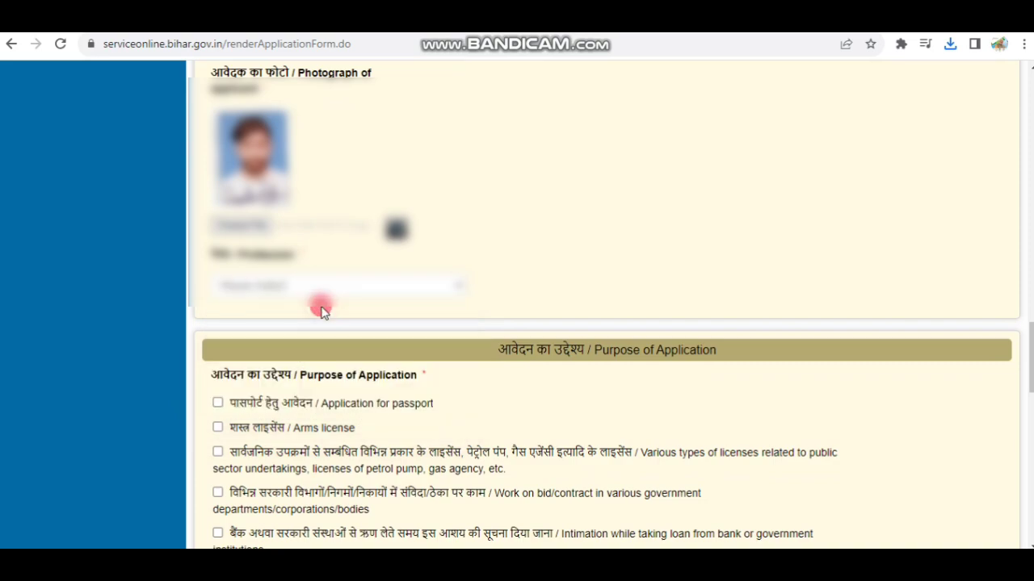
Select the purpose covering any other work needing a Police Verification Report and specify it as "Sarkari Job" and "सरकारी जॉब" in Hindi.
scroll(257, 323, "down", 2)
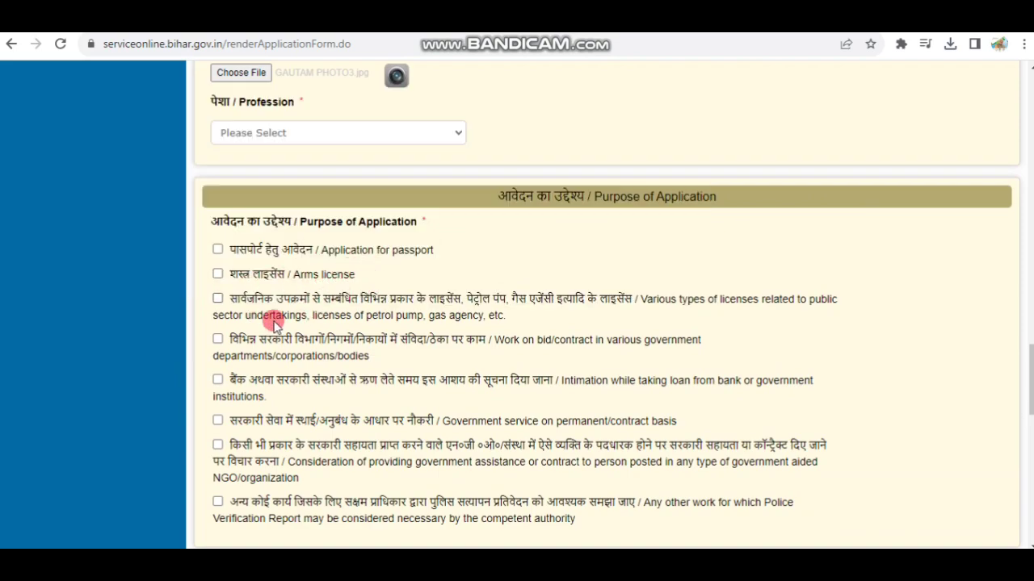
scroll(315, 344, "down", 1)
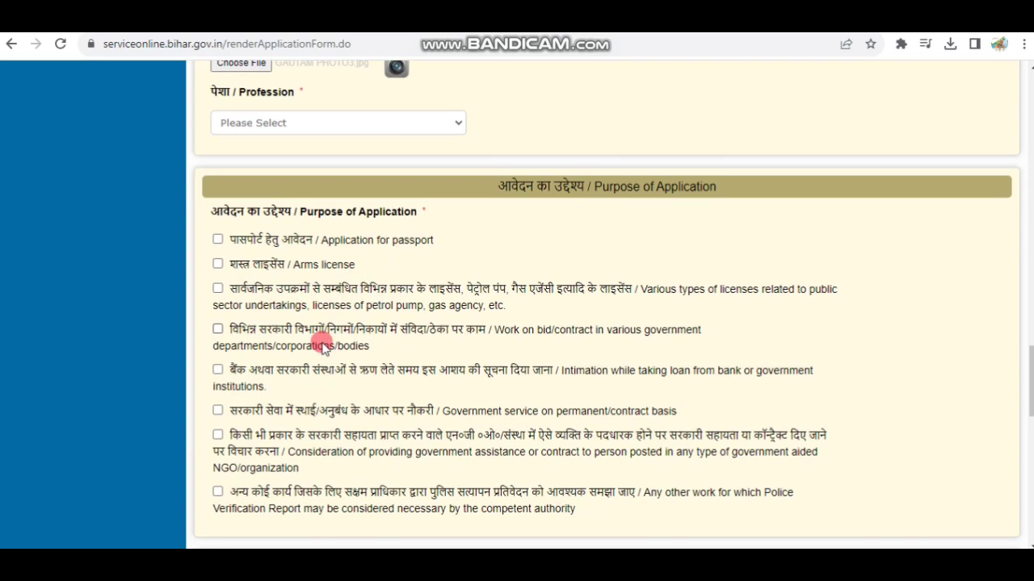
scroll(215, 339, "down", 1)
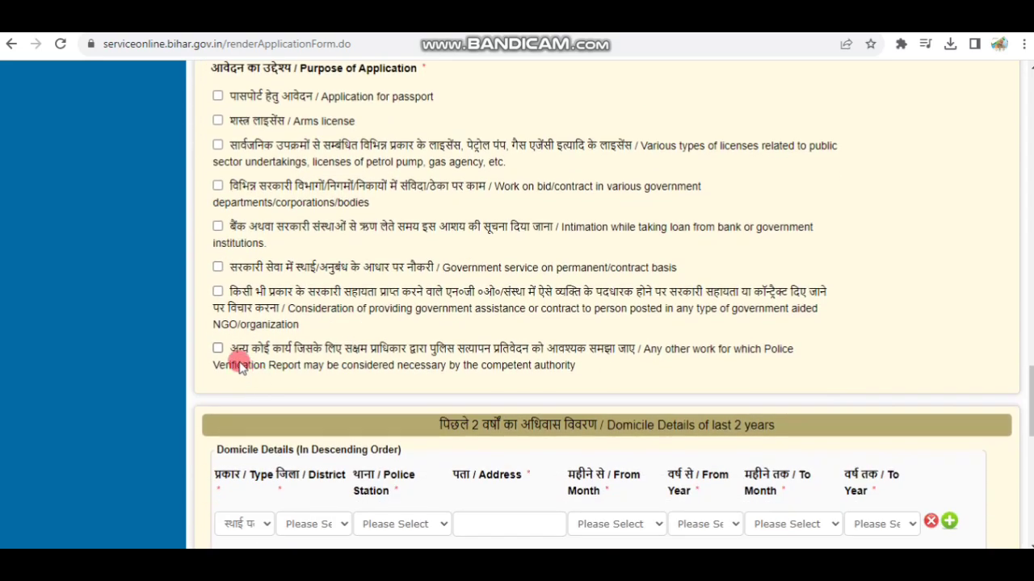
left_click(217, 349)
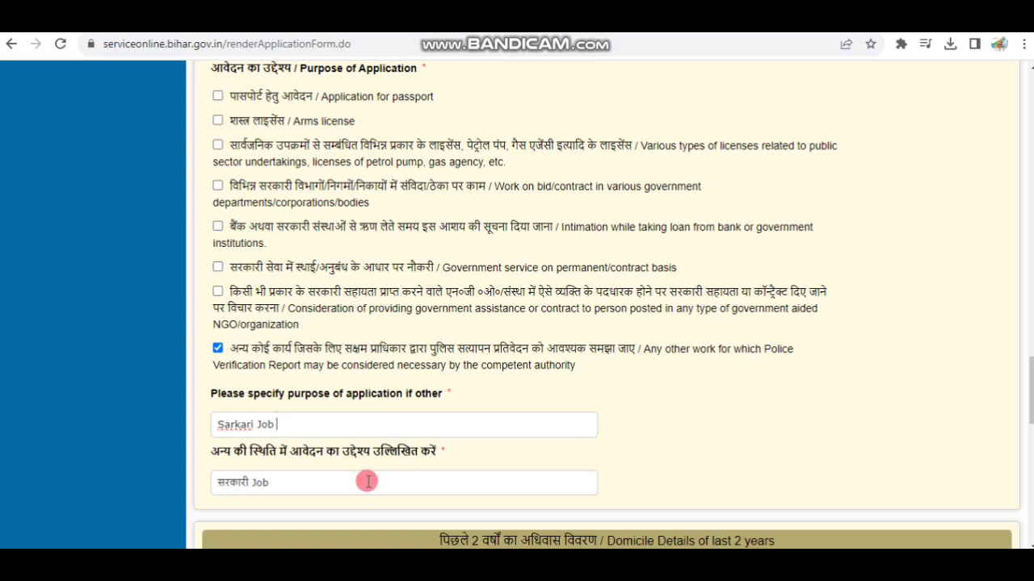
scroll(402, 369, "down", 2)
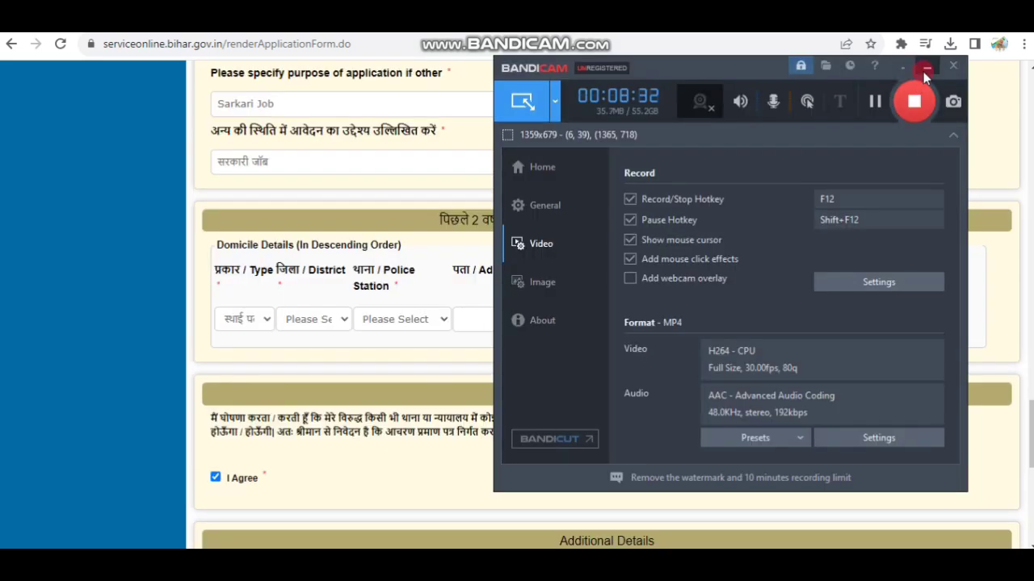
Set the domicile type to स्थाई पता and the district to BHOJPUR in the domicile details of the last two years.
left_click(927, 64)
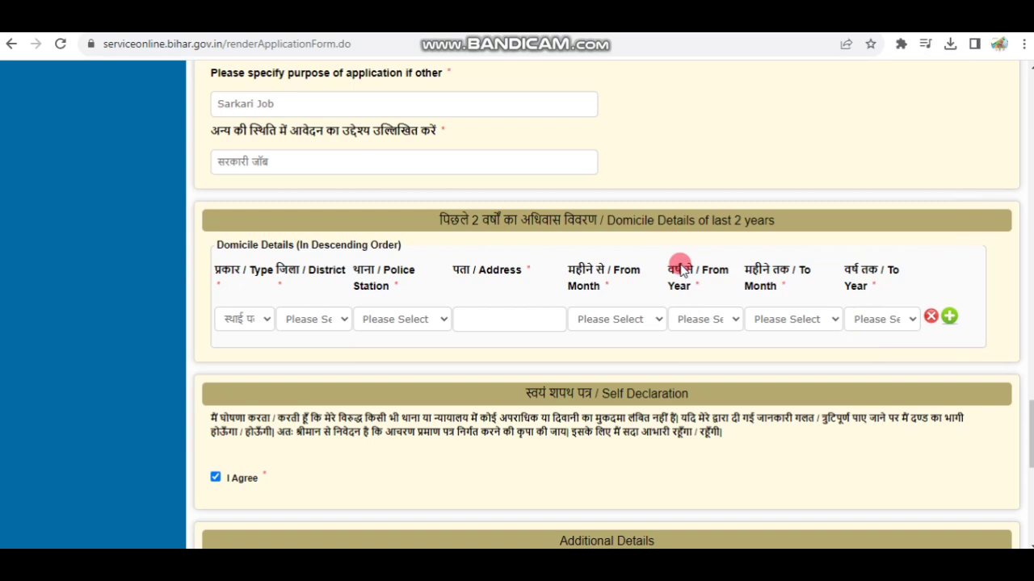
left_click(242, 320)
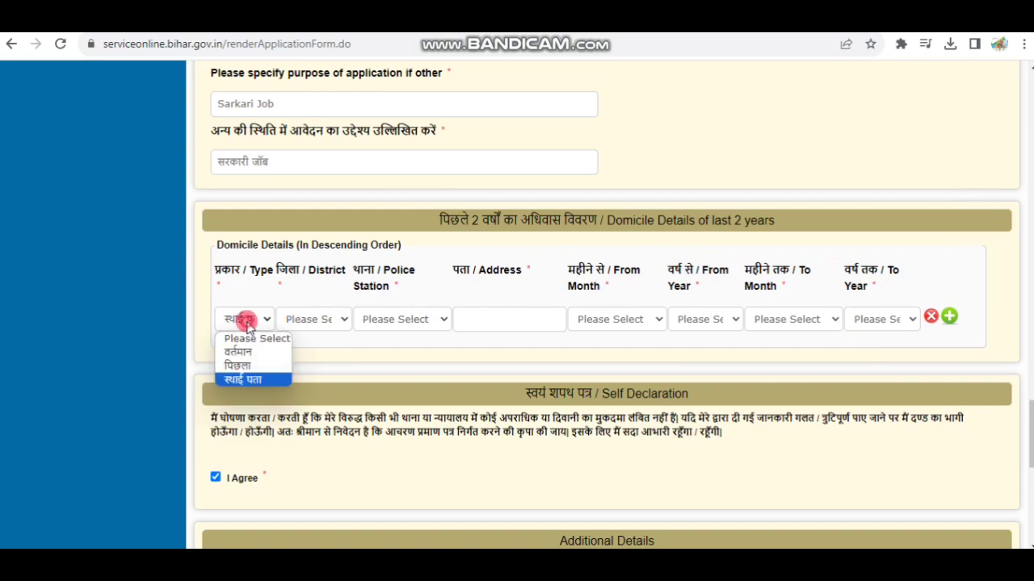
left_click(246, 379)
left_click(317, 318)
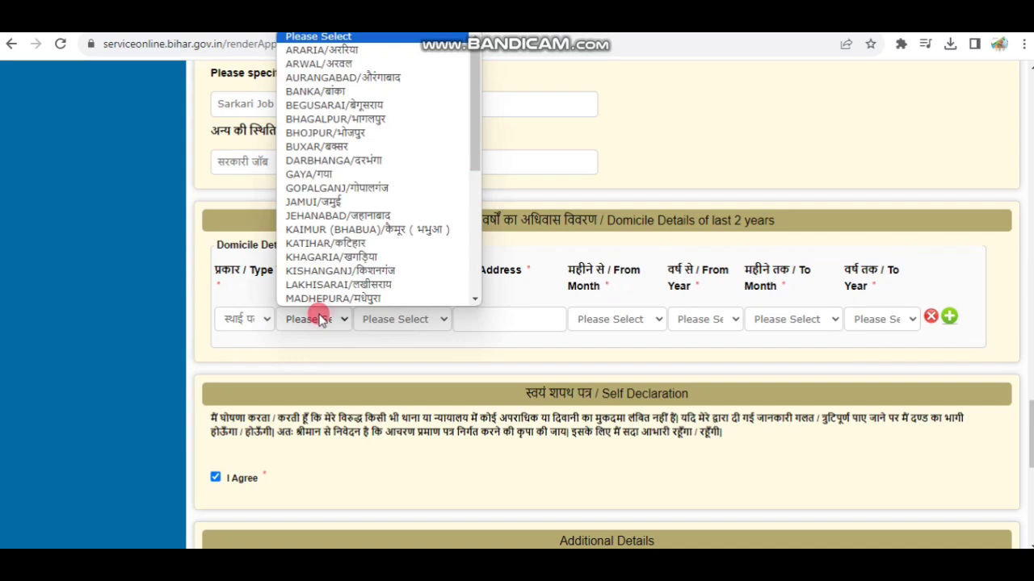
left_click(323, 118)
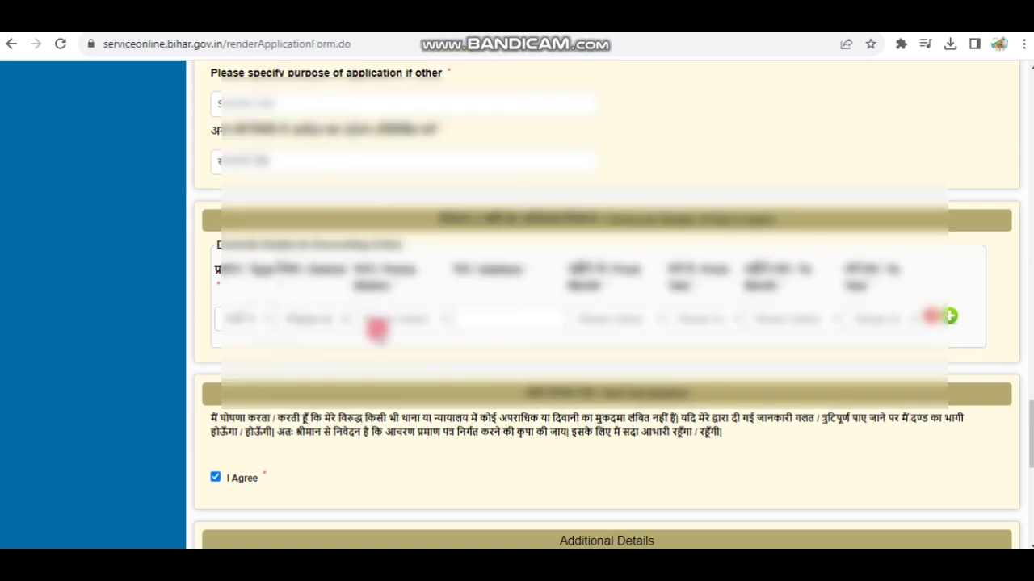
Choose the police station and enter the applicant's address in the domicile details row.
left_click(400, 327)
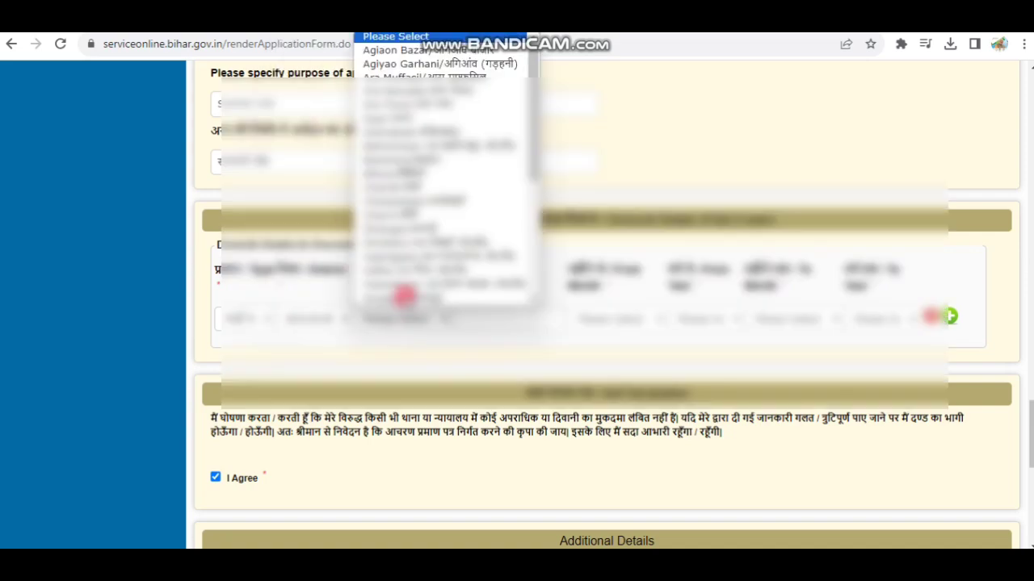
scroll(412, 242, "down", 1)
key("Down")
key("Down")
key("Down")
key("Down")
key("Down")
key("Down")
key("Down")
key("Down")
key("Down")
key("Down")
key("Down")
key("Down")
key("Down")
key("Down")
key("Down")
key("Down")
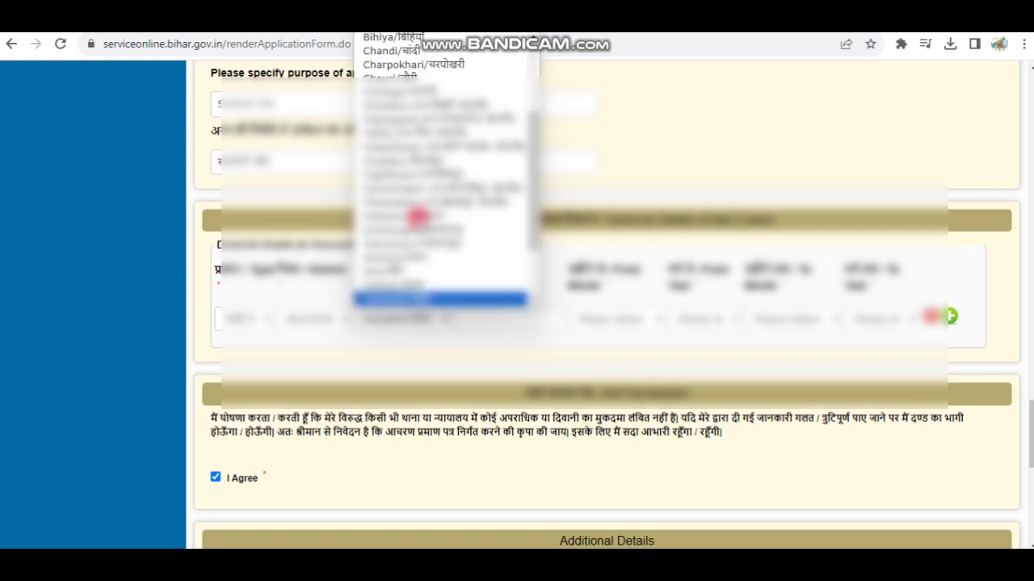
left_click(416, 216)
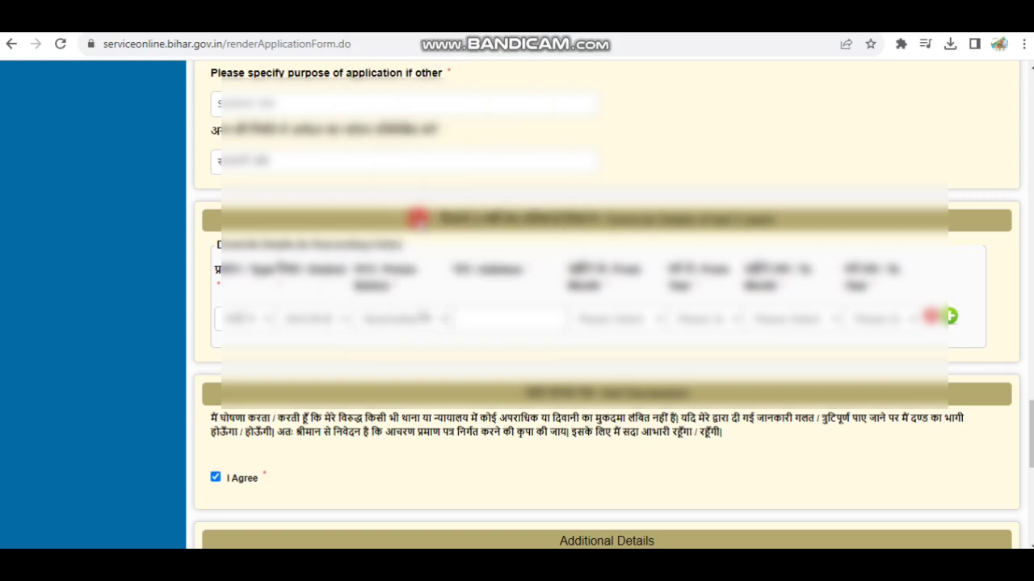
left_click(511, 324)
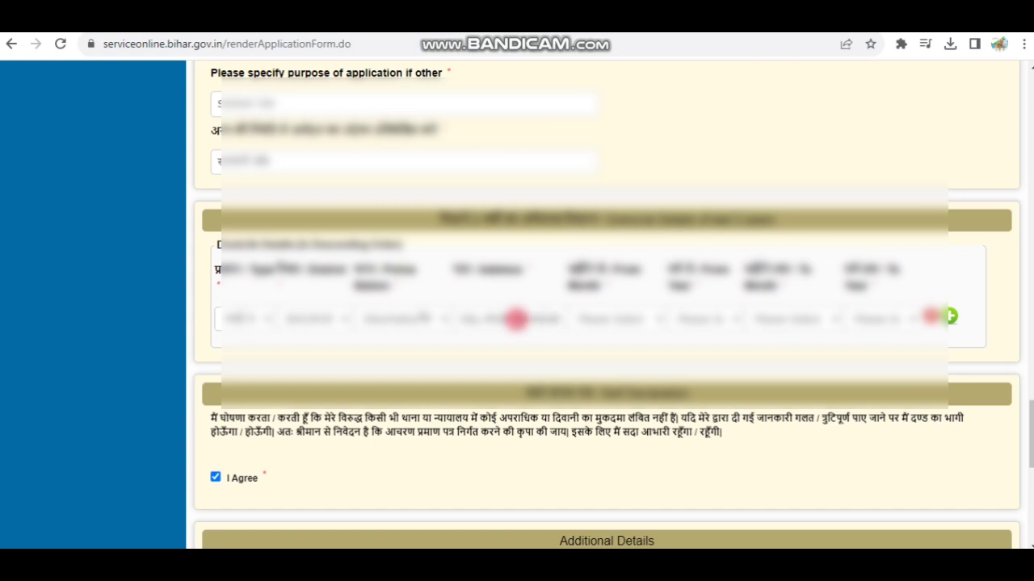
Set the starting month of the domicile period to जनवरी and choose its starting year.
left_click(610, 320)
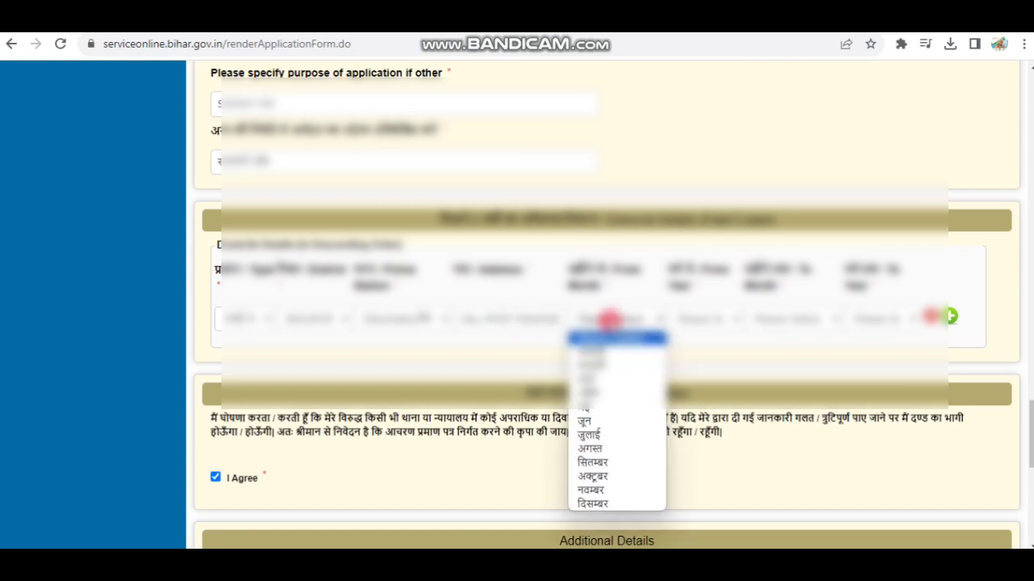
left_click(610, 349)
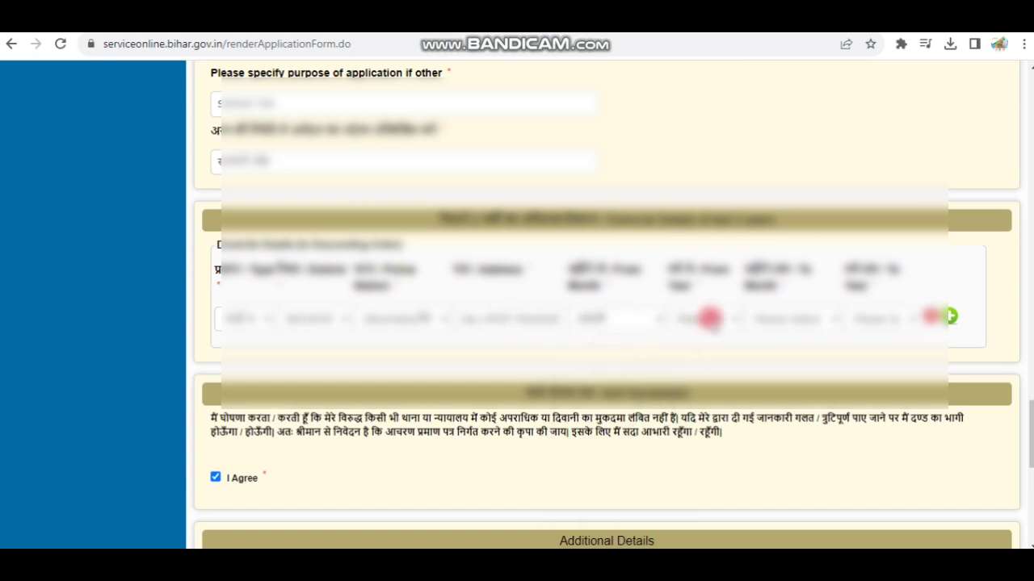
left_click(710, 318)
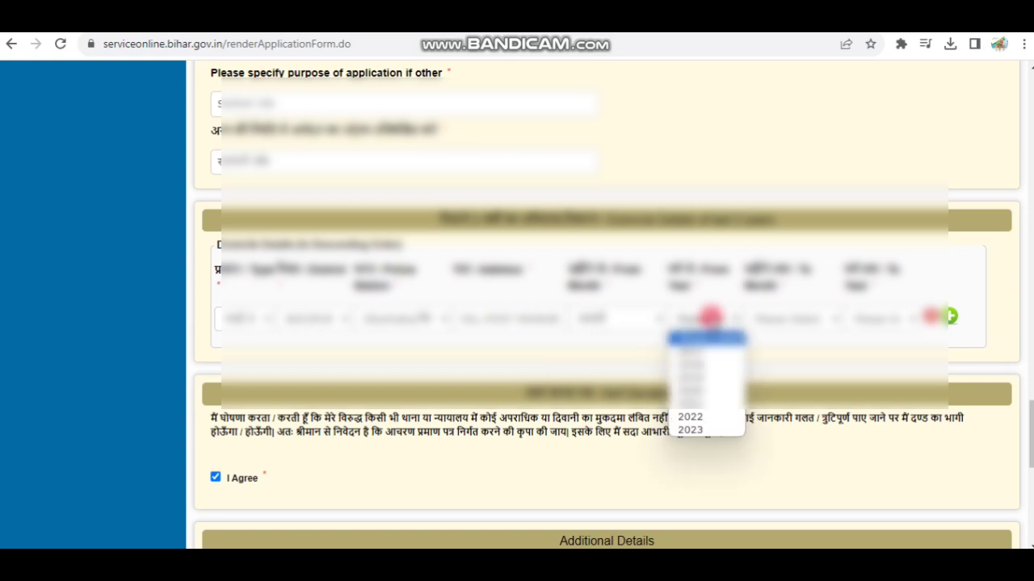
left_click(713, 416)
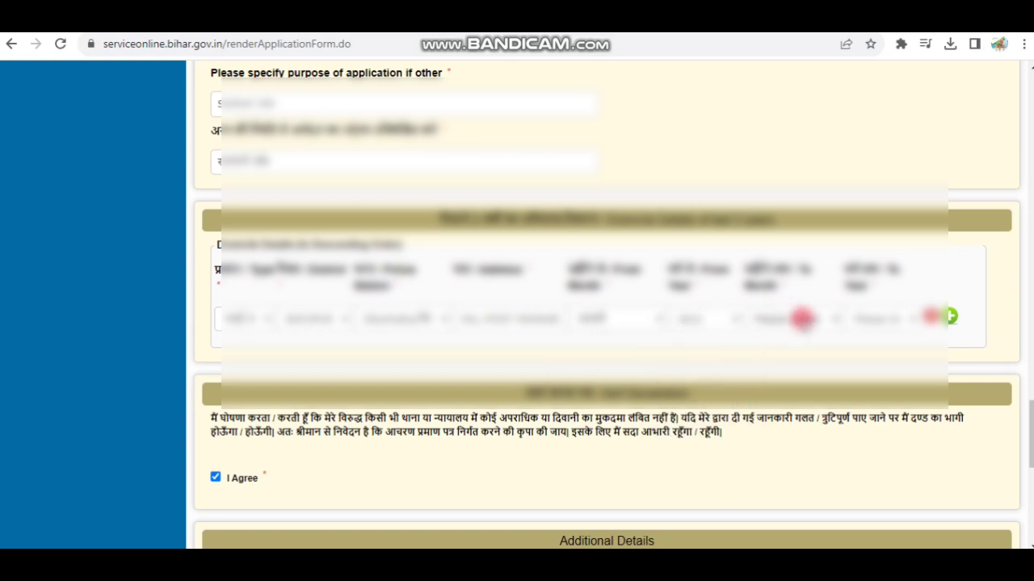
Set the end of the domicile period to जुलाई 2023.
left_click(799, 319)
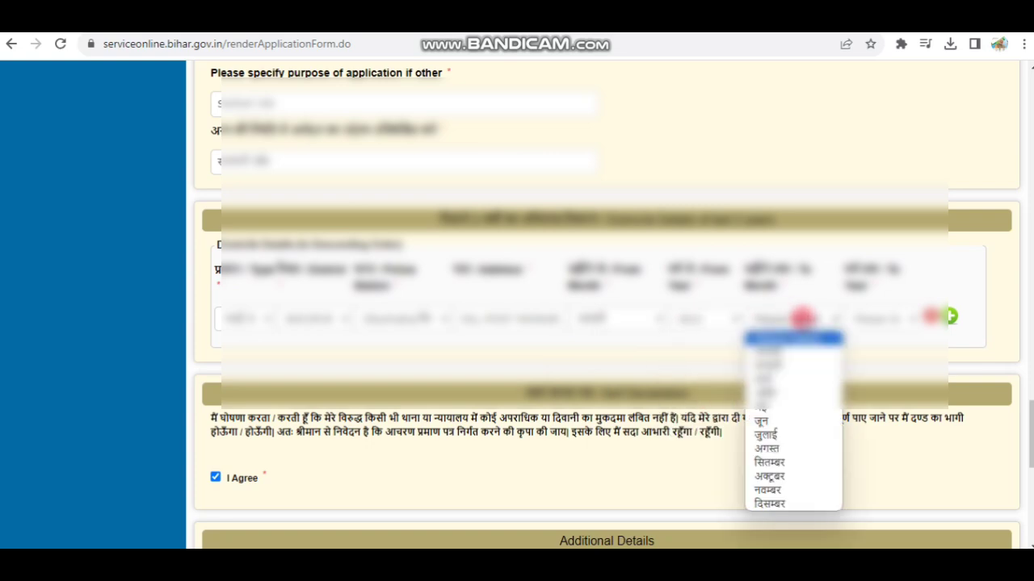
left_click(803, 466)
left_click(878, 318)
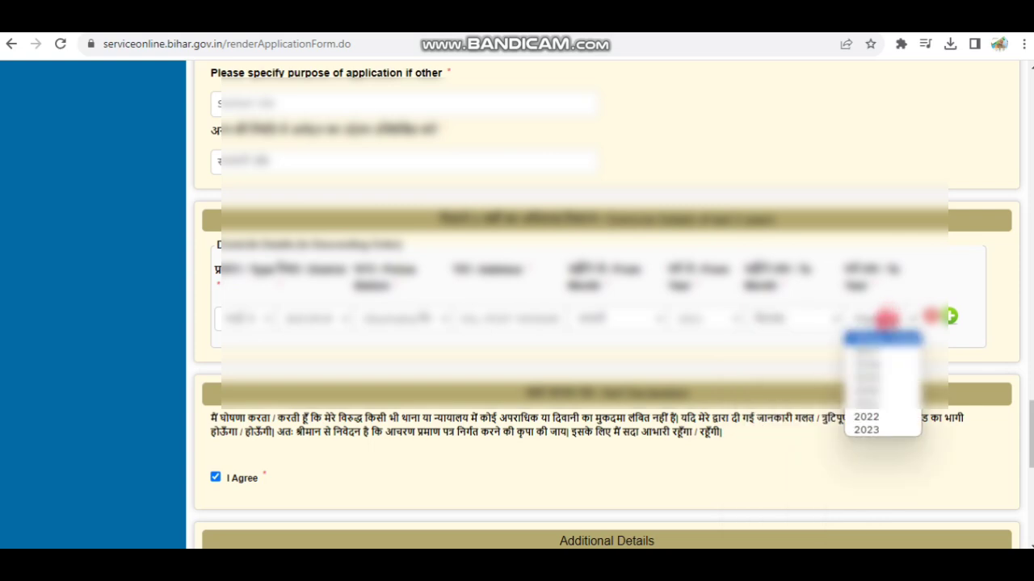
left_click(878, 432)
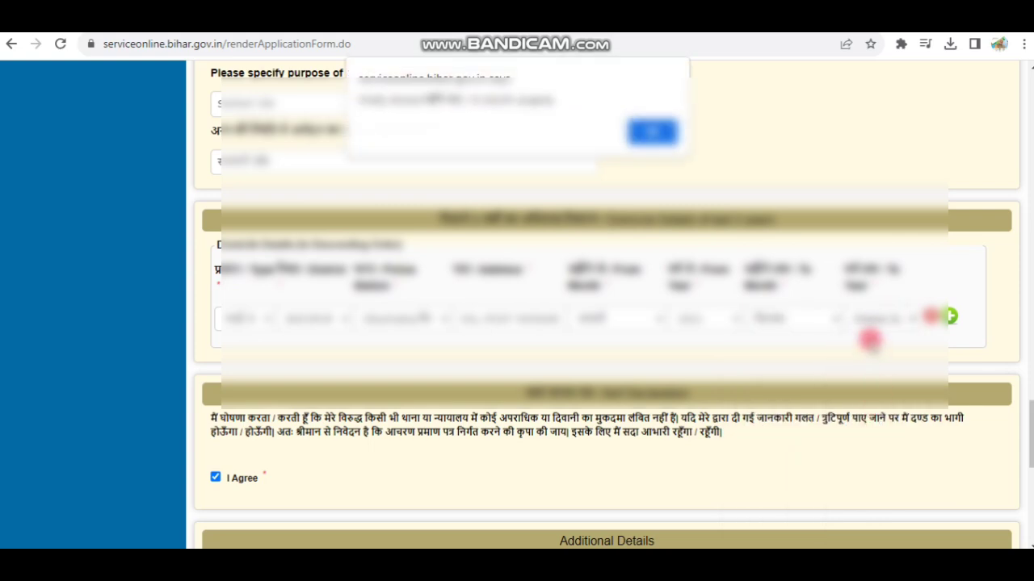
left_click(642, 127)
left_click(804, 318)
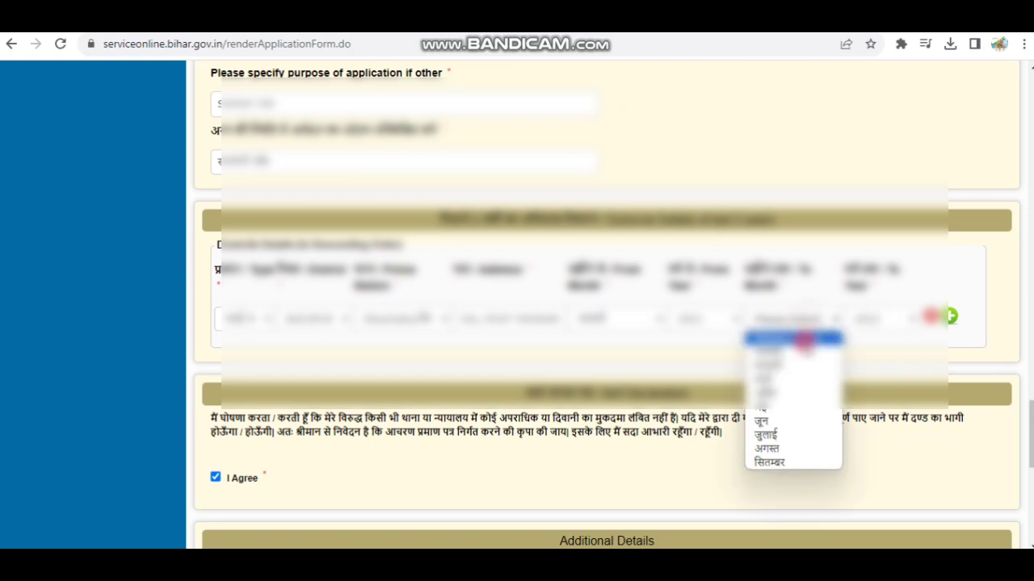
left_click(799, 438)
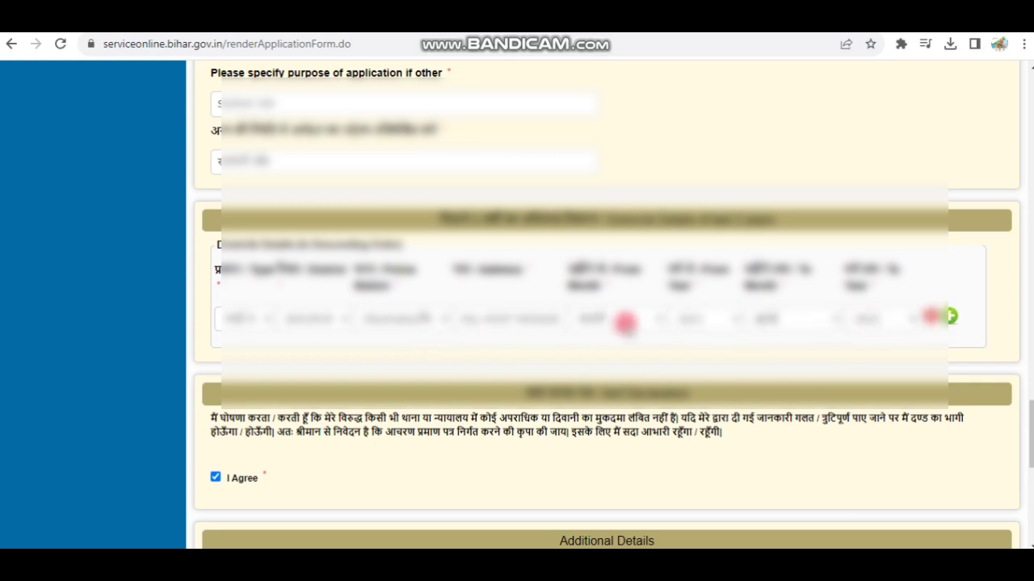
Enter the word verification code and submit the completed form to reach the application preview.
scroll(561, 315, "down", 2)
scroll(561, 315, "down", 1)
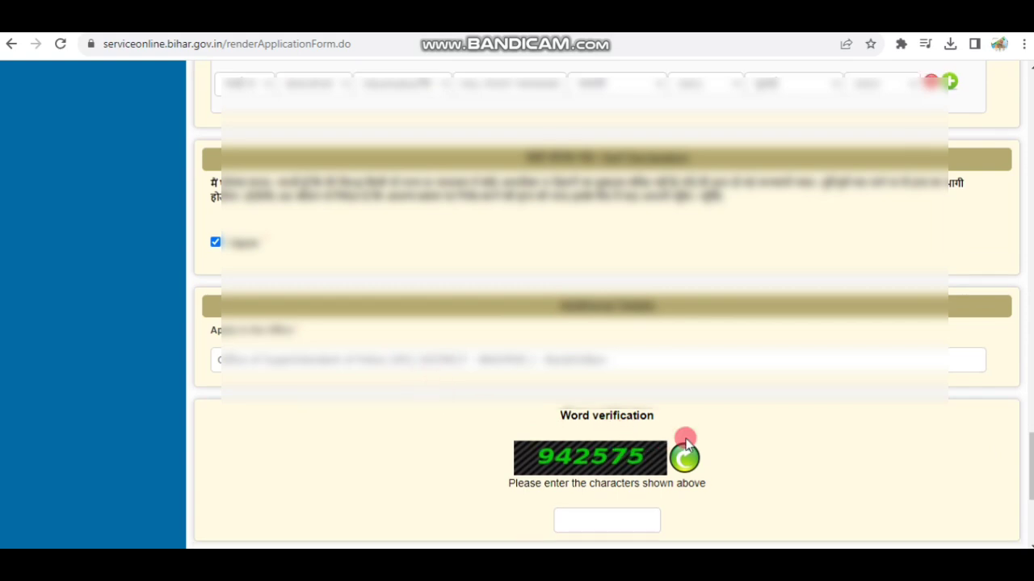
scroll(683, 439, "down", 1)
left_click(596, 455)
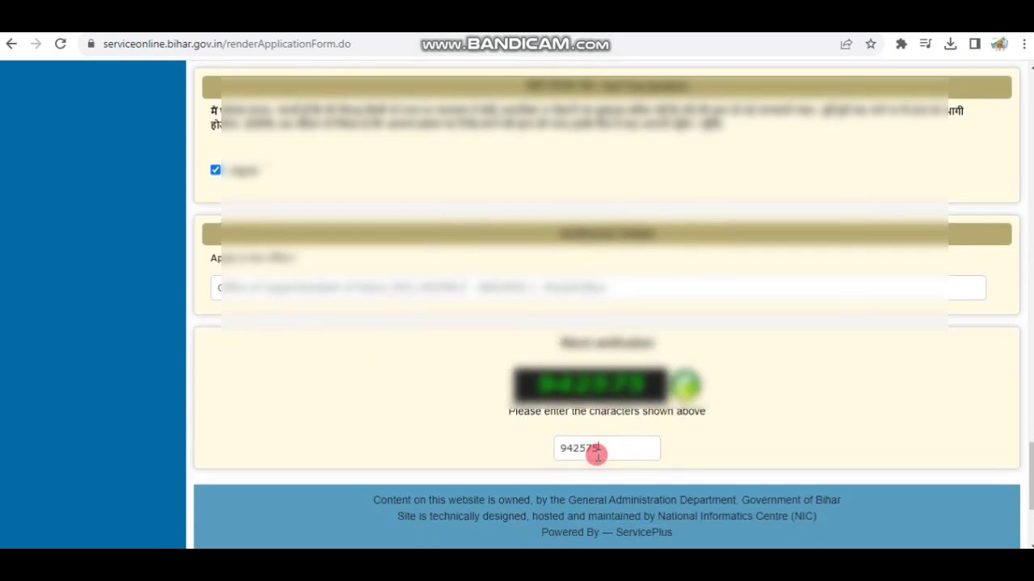
scroll(696, 418, "down", 2)
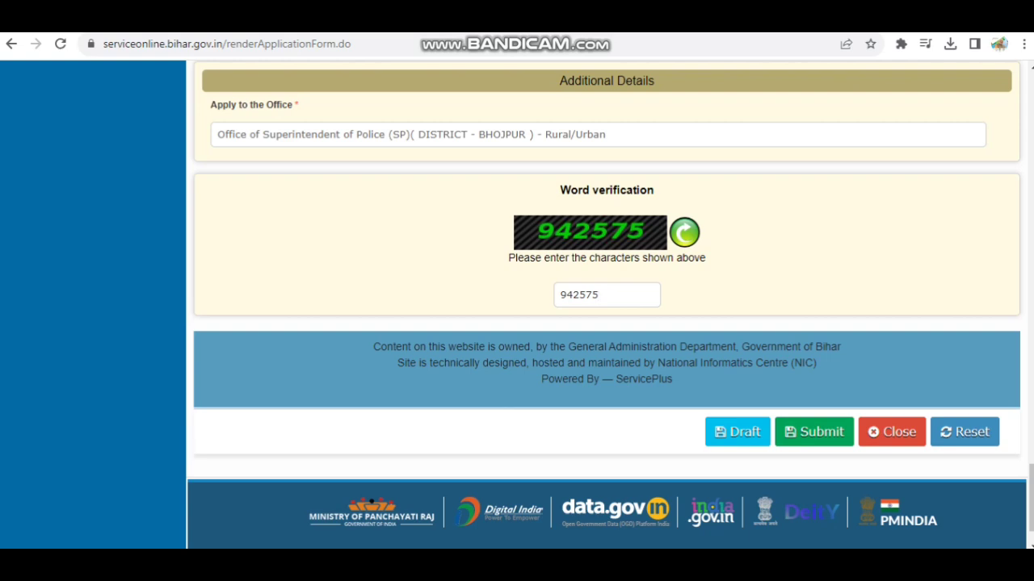
left_click(876, 102)
left_click(902, 69)
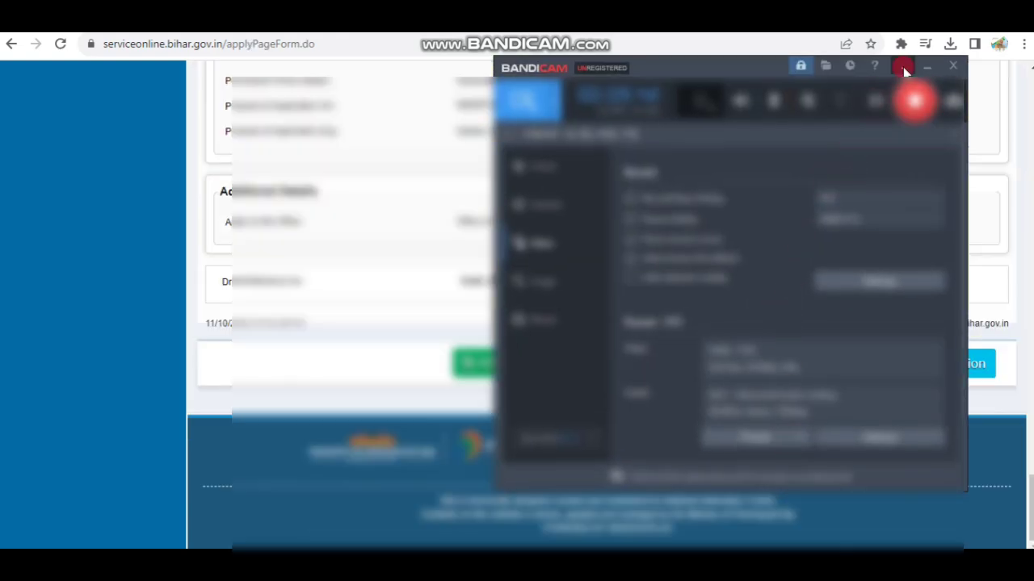
left_click(925, 68)
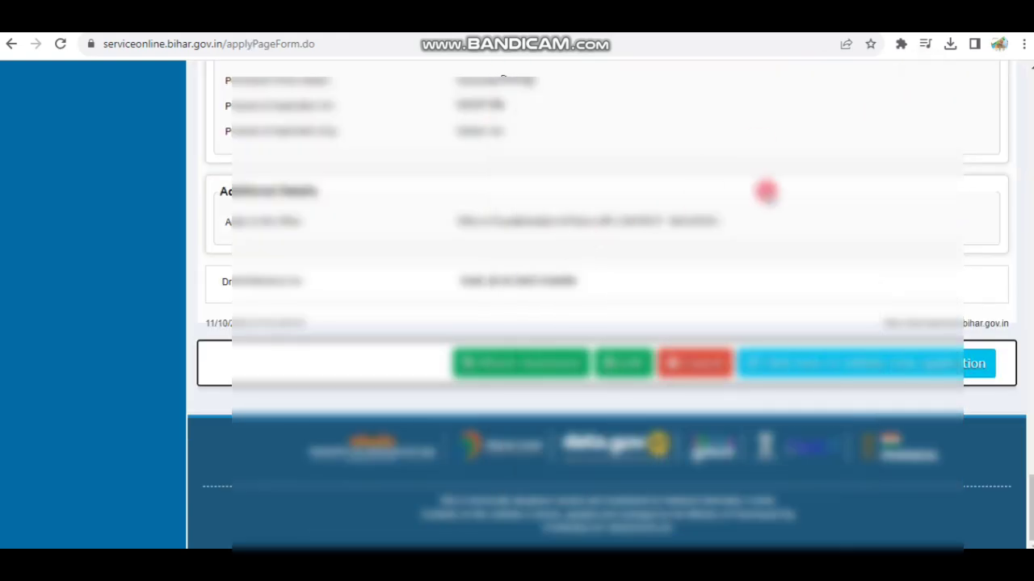
Review the application preview, proceed to attaching the enclosures, and select आधार कार्ड as the enclosure document.
scroll(654, 186, "up", 10)
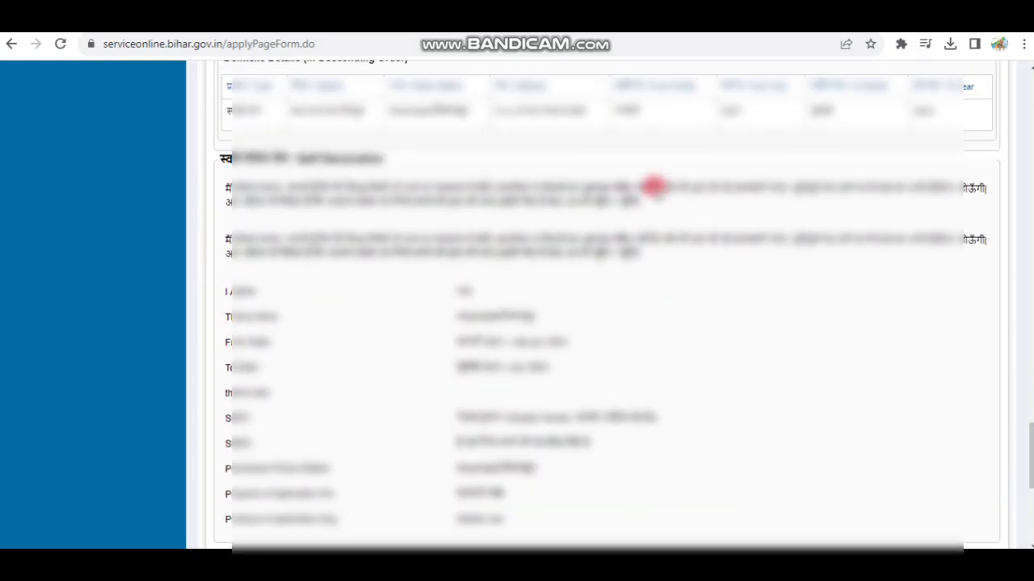
scroll(660, 179, "up", 12)
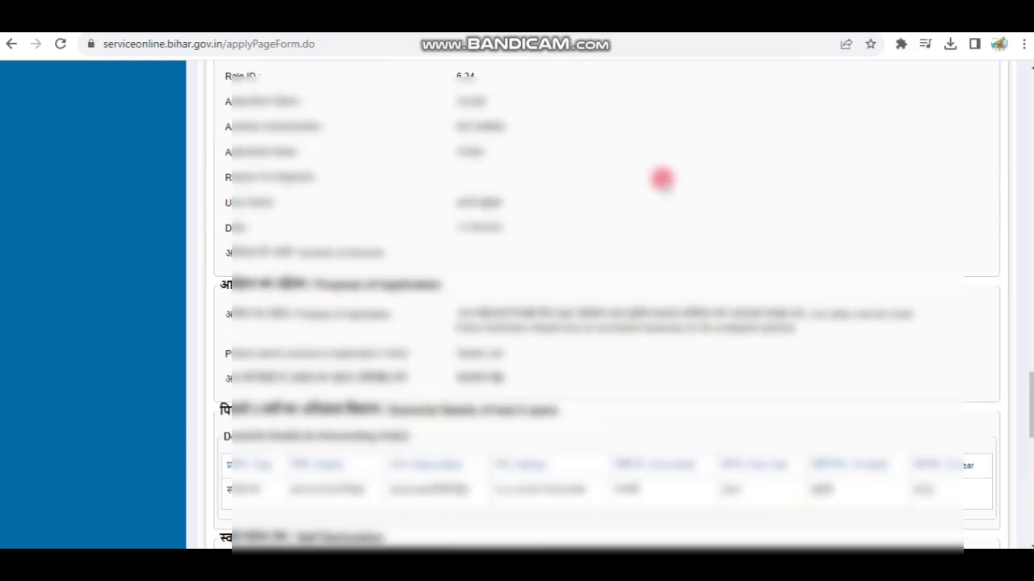
scroll(660, 180, "up", 3)
scroll(661, 179, "down", 15)
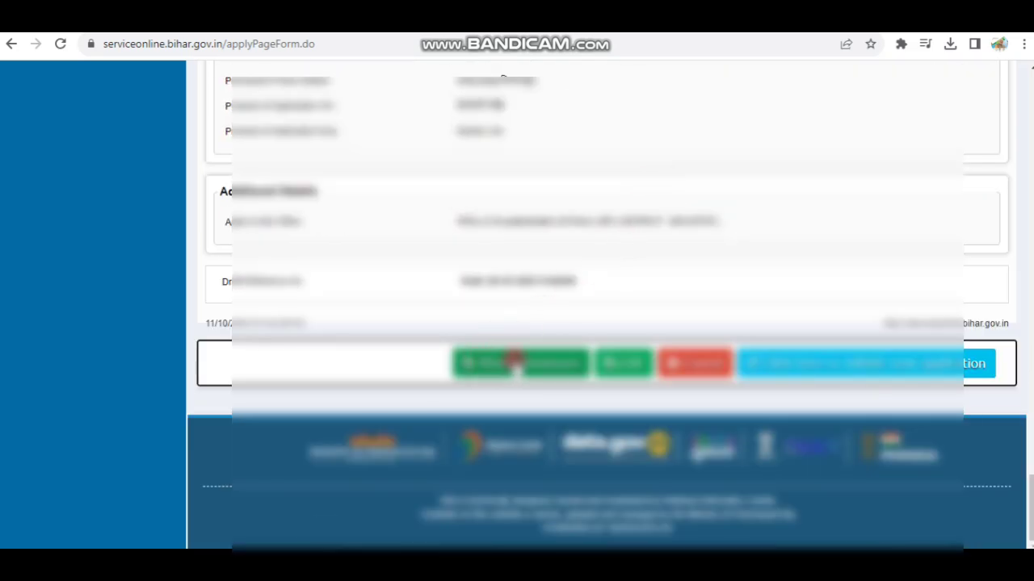
left_click(541, 361)
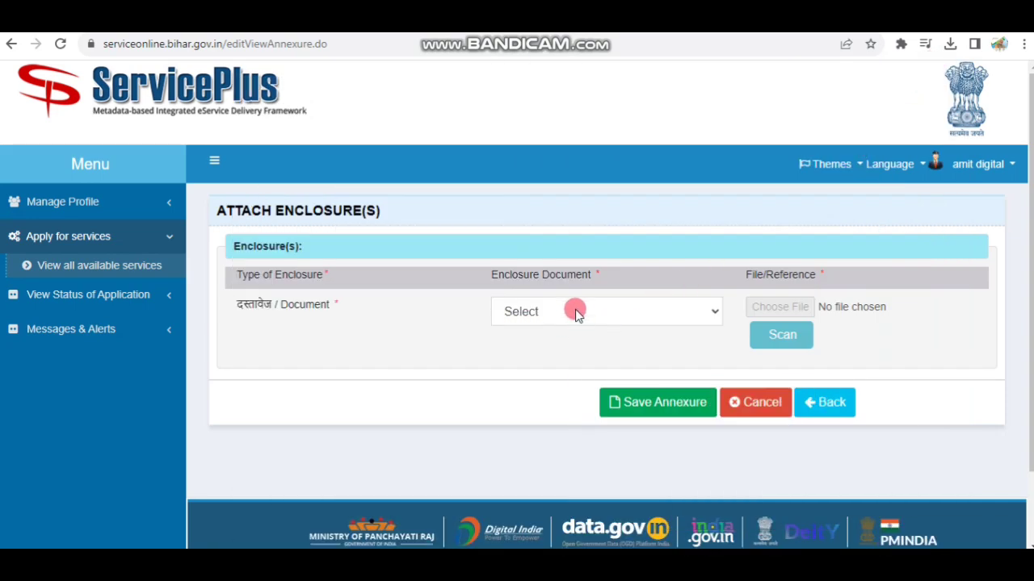
left_click(577, 314)
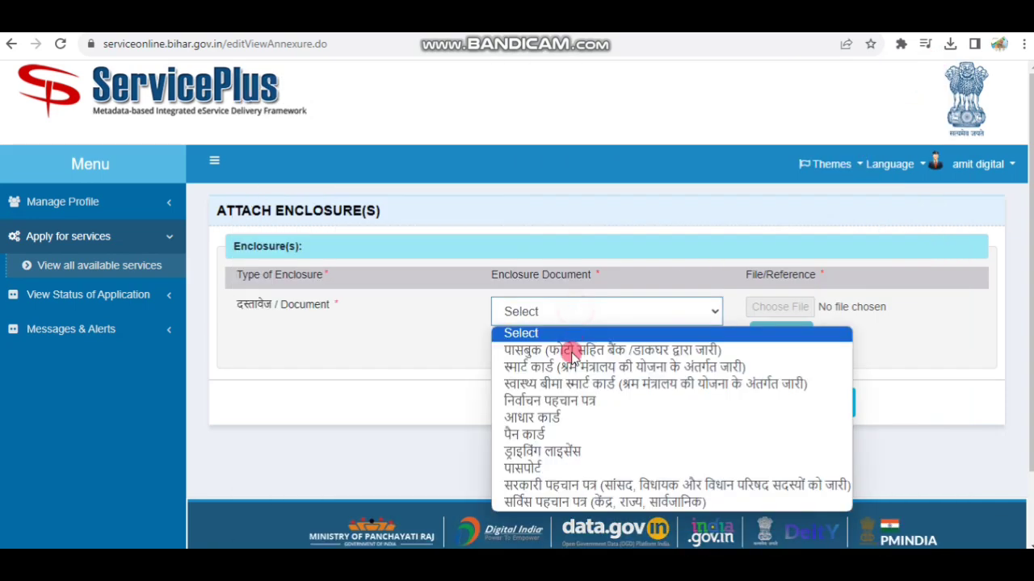
left_click(588, 416)
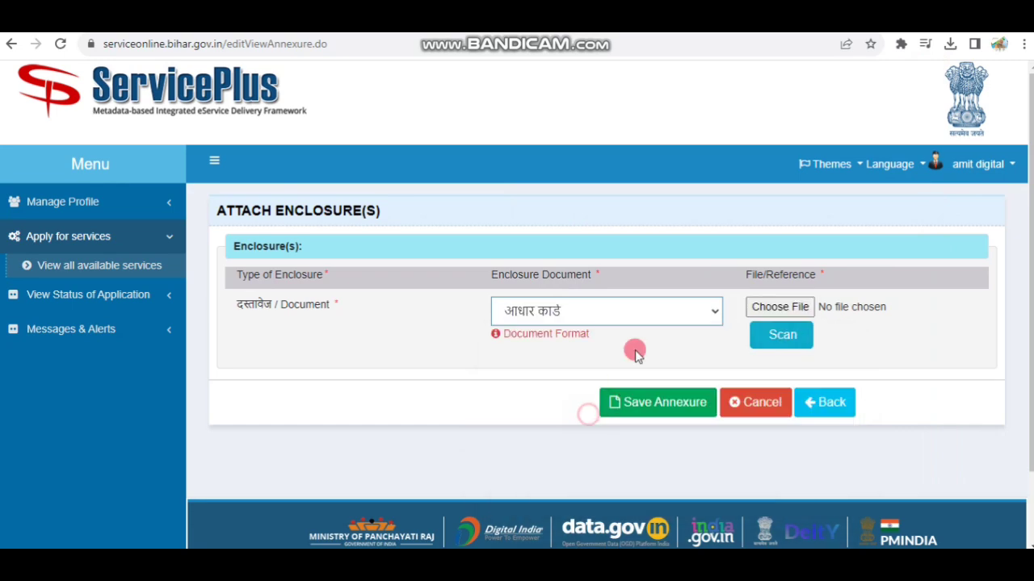
Try to attach a PDF from the Desktop folder as the आधार कार्ड enclosure.
left_click(787, 307)
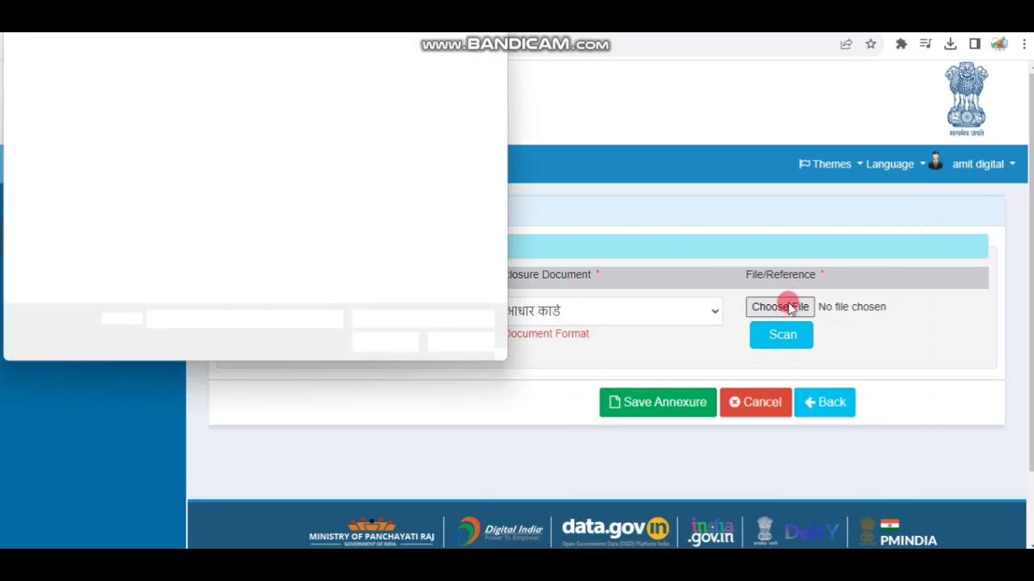
left_click(46, 152)
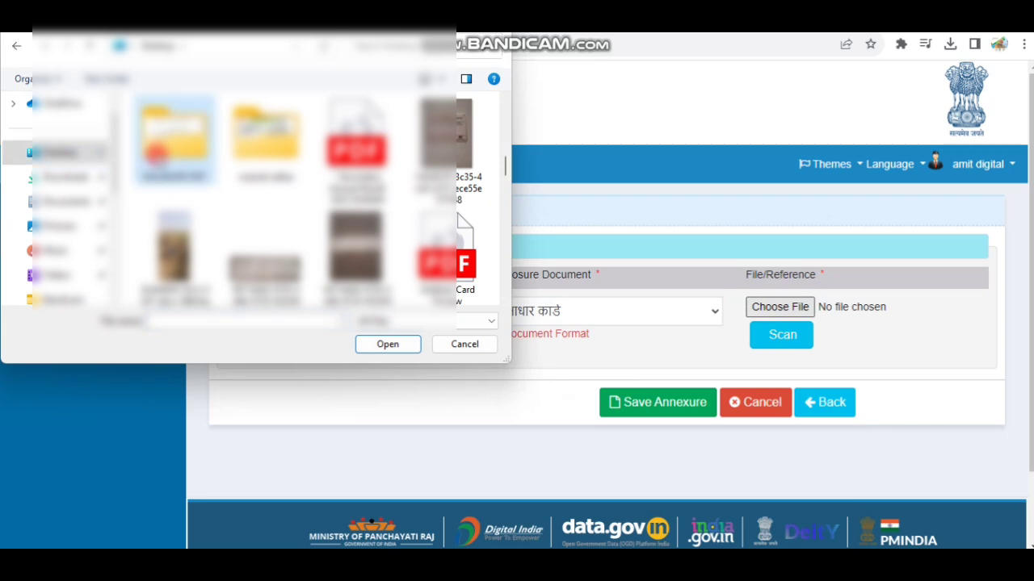
key("g")
key("Right")
key("Right")
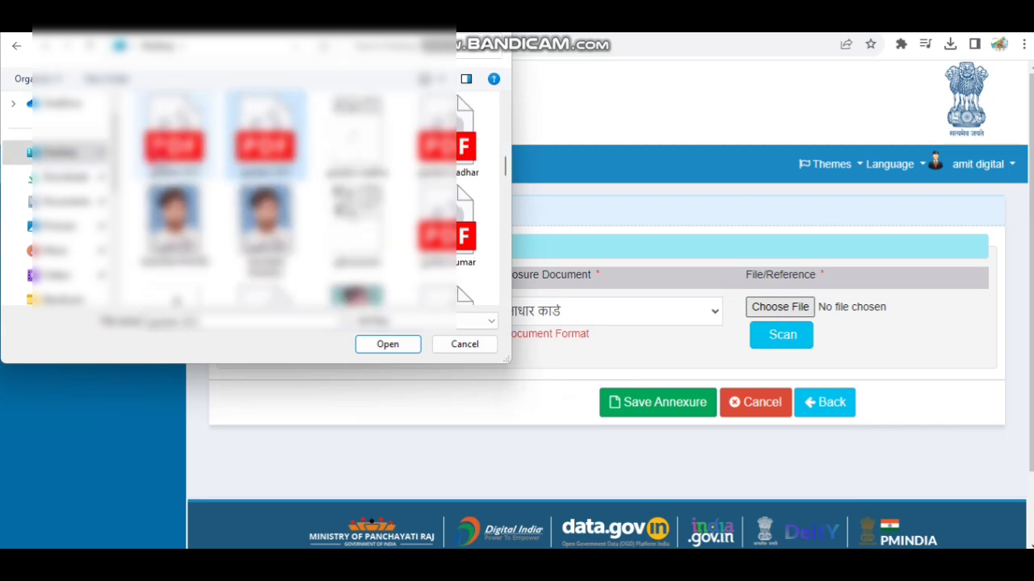
key("Return")
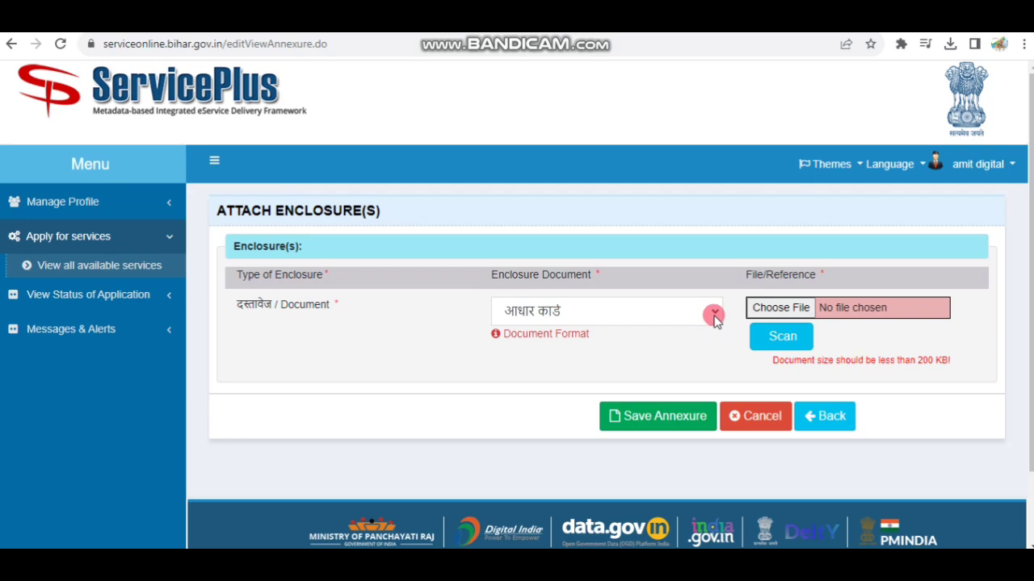
mouse_move(771, 564)
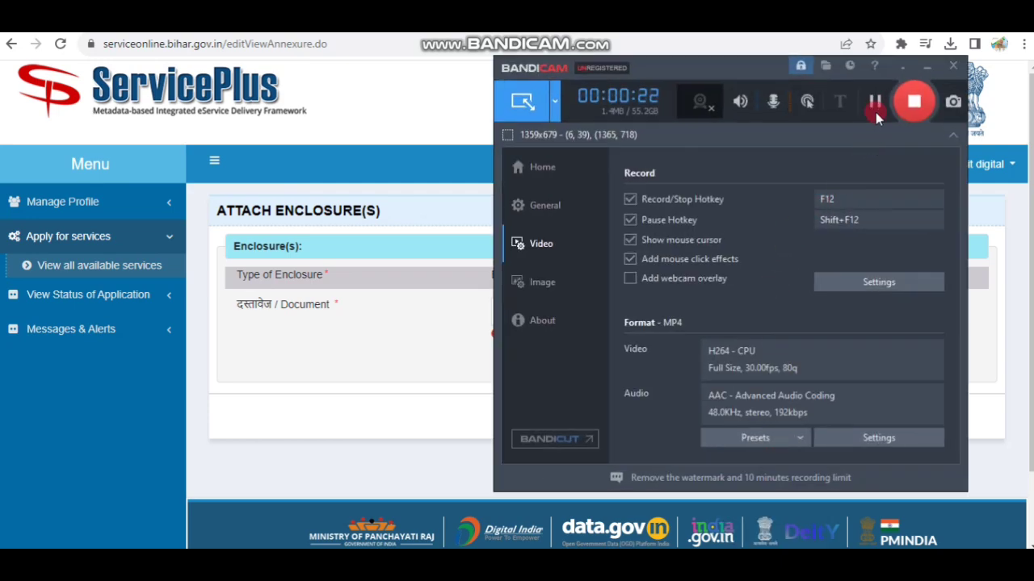
left_click(927, 67)
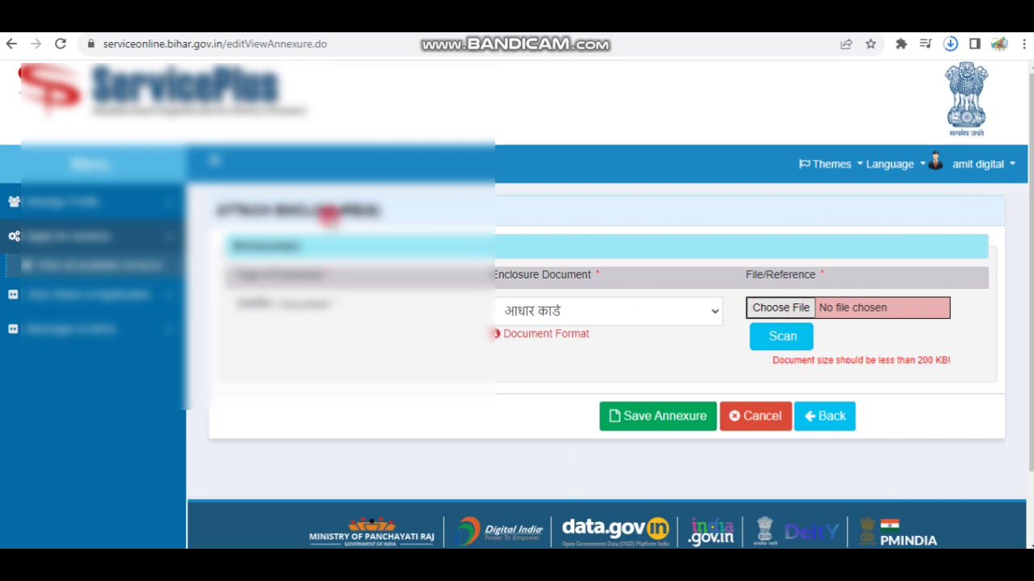
Attach the JPEG of the applicant's Aadhaar card from the Desktop folder as the आधार कार्ड enclosure and save the annexure.
left_click(60, 152)
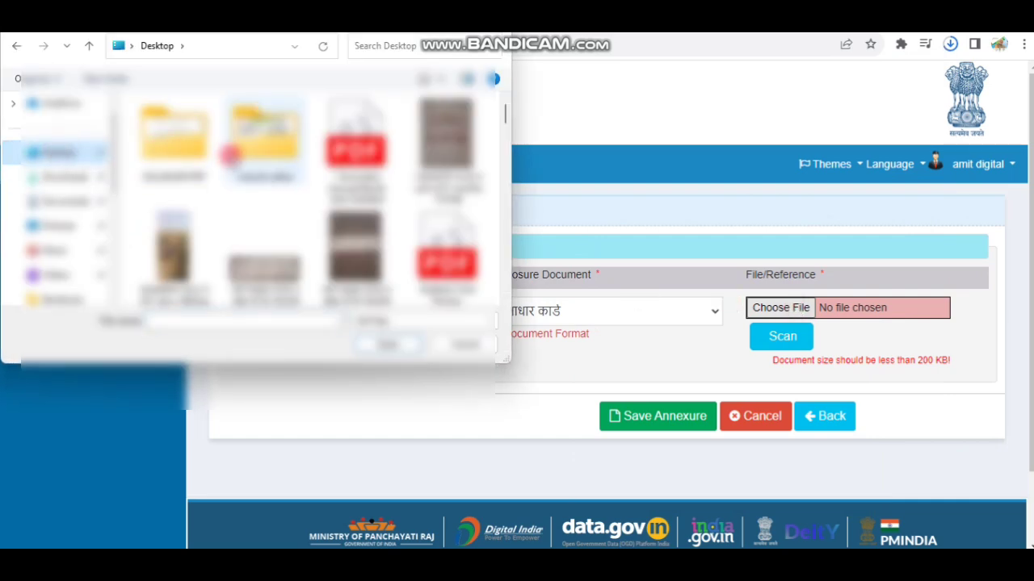
left_click(234, 149)
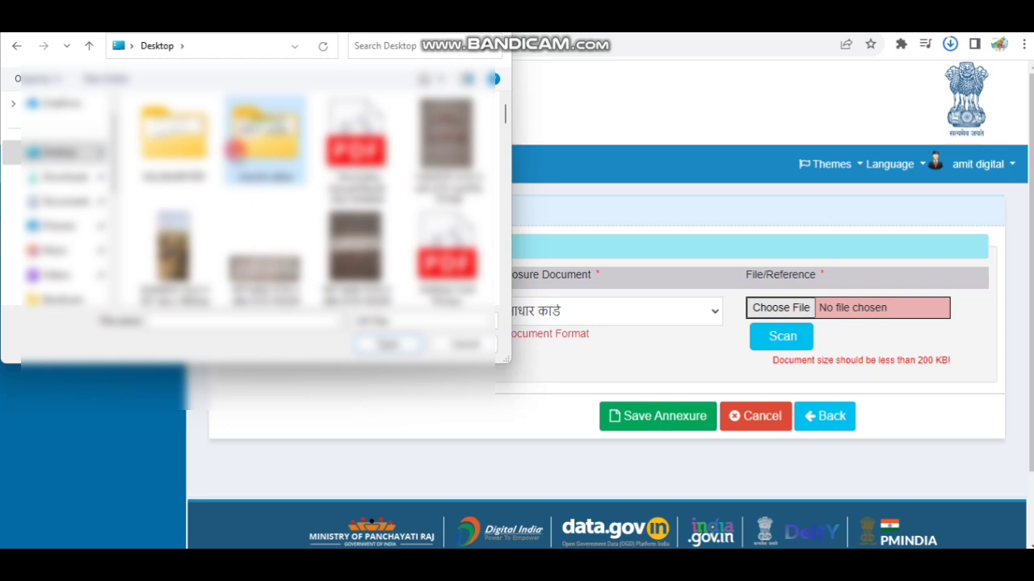
double_click(235, 149)
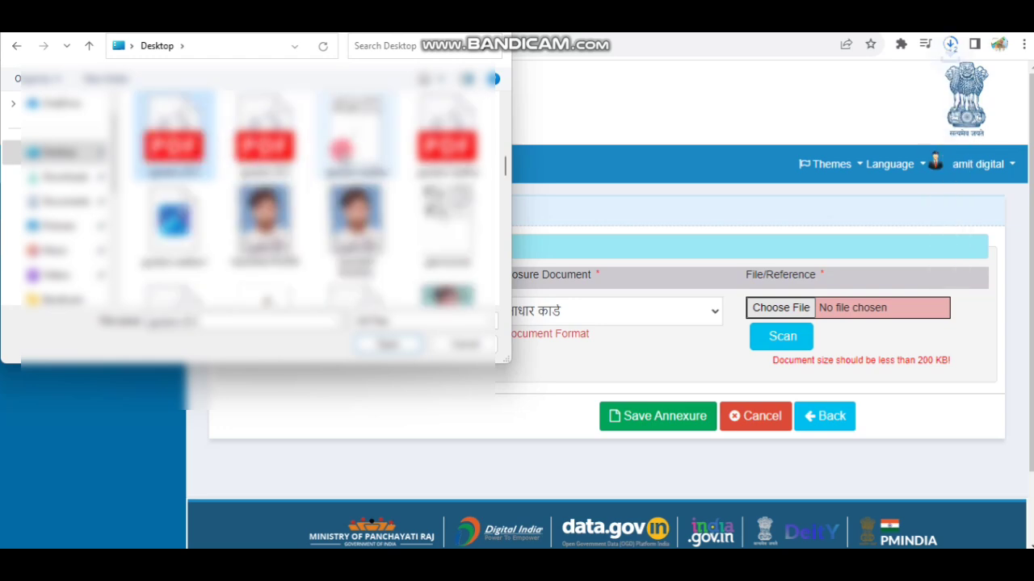
key("Right")
key("Right")
key("Right")
key("Right")
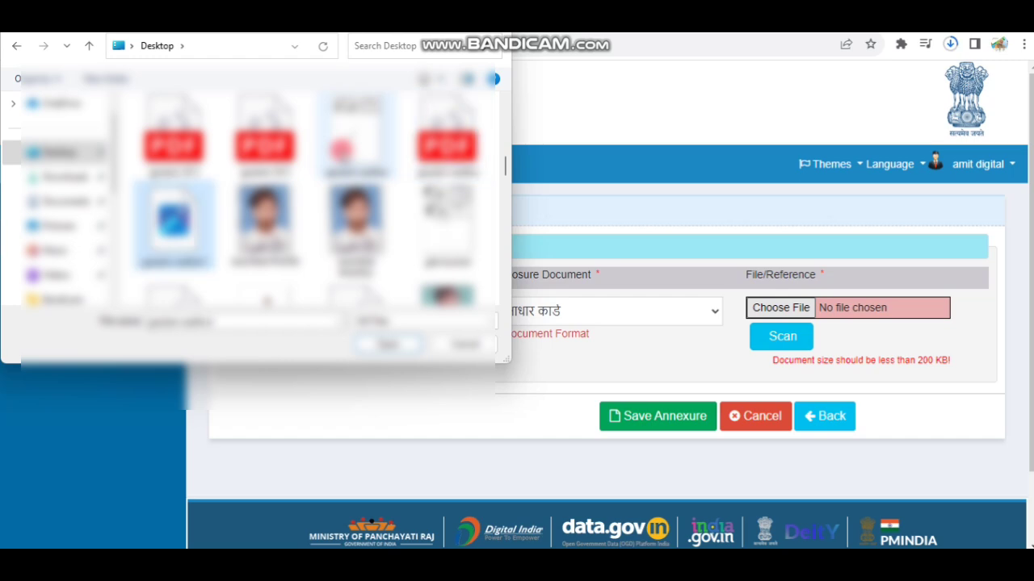
left_click(379, 343)
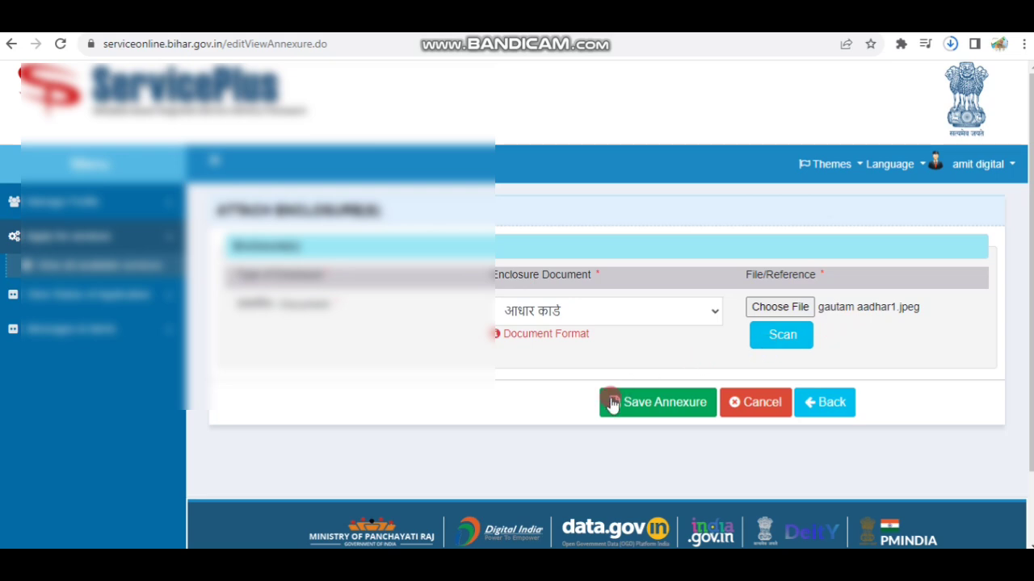
left_click(662, 410)
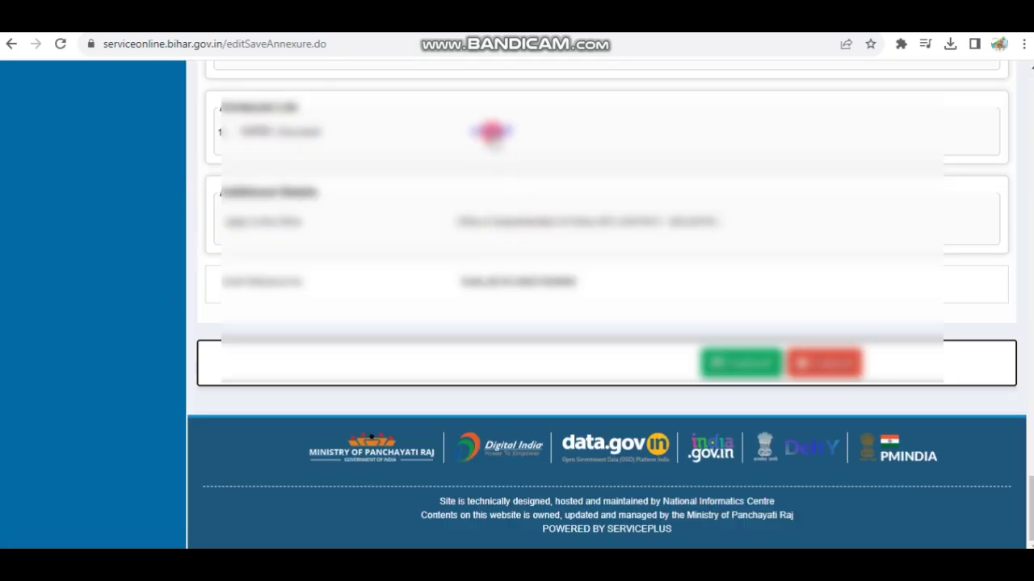
Check the attached Aadhaar card document from the annexure list, close it, and submit the application.
left_click(491, 131)
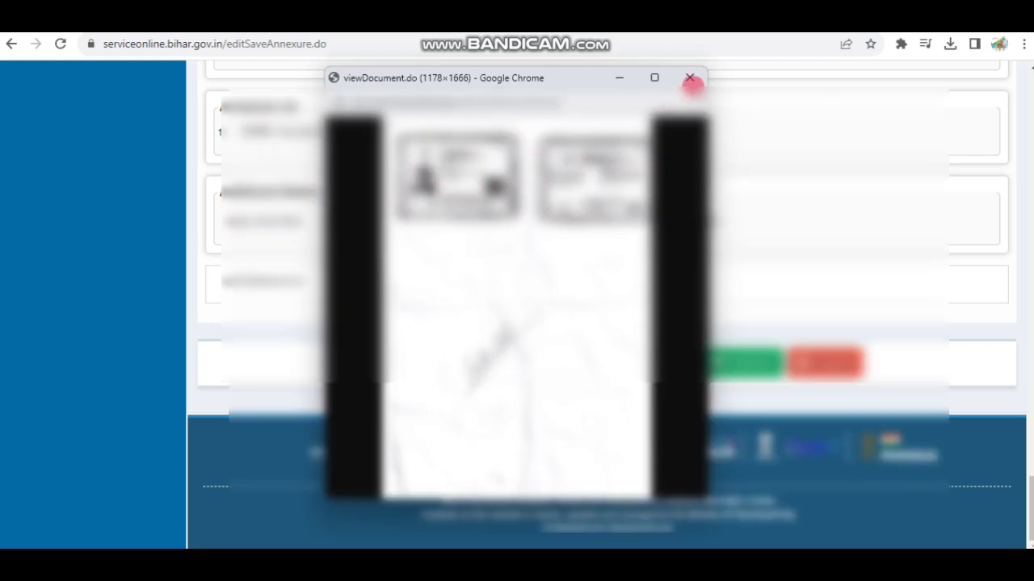
left_click(691, 78)
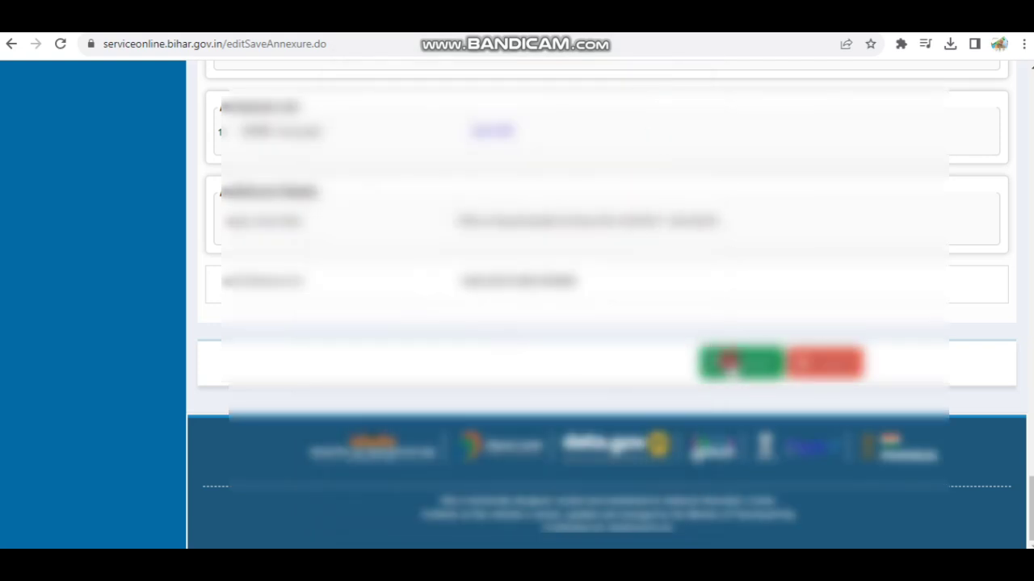
left_click(727, 363)
scroll(644, 251, "up", 4)
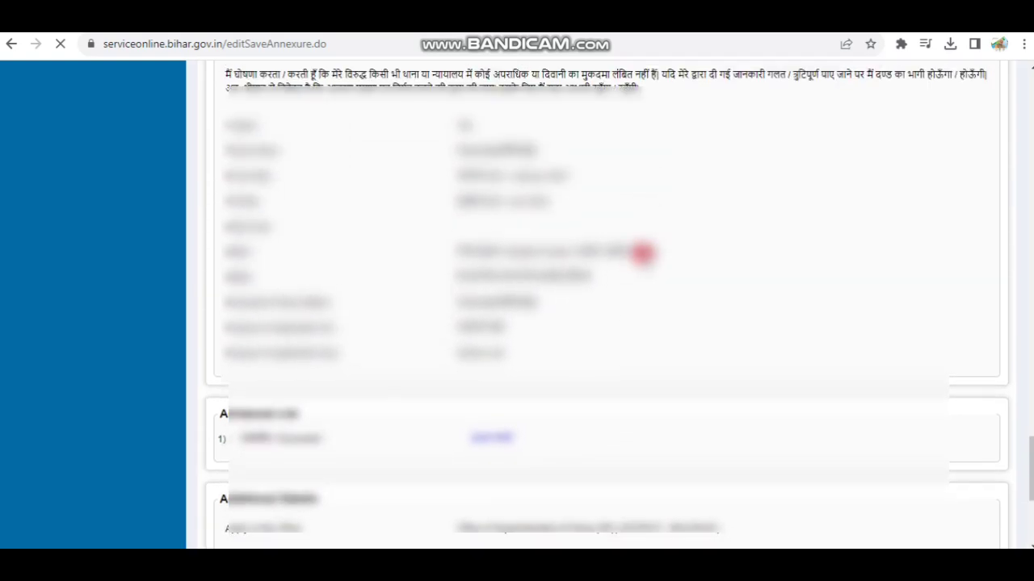
scroll(644, 252, "up", 2)
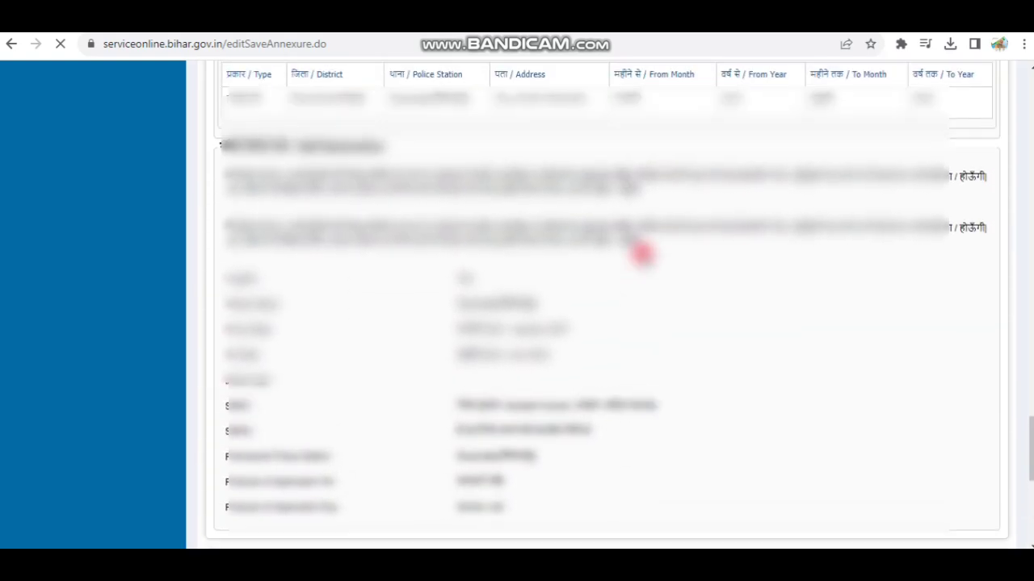
scroll(642, 253, "up", 1)
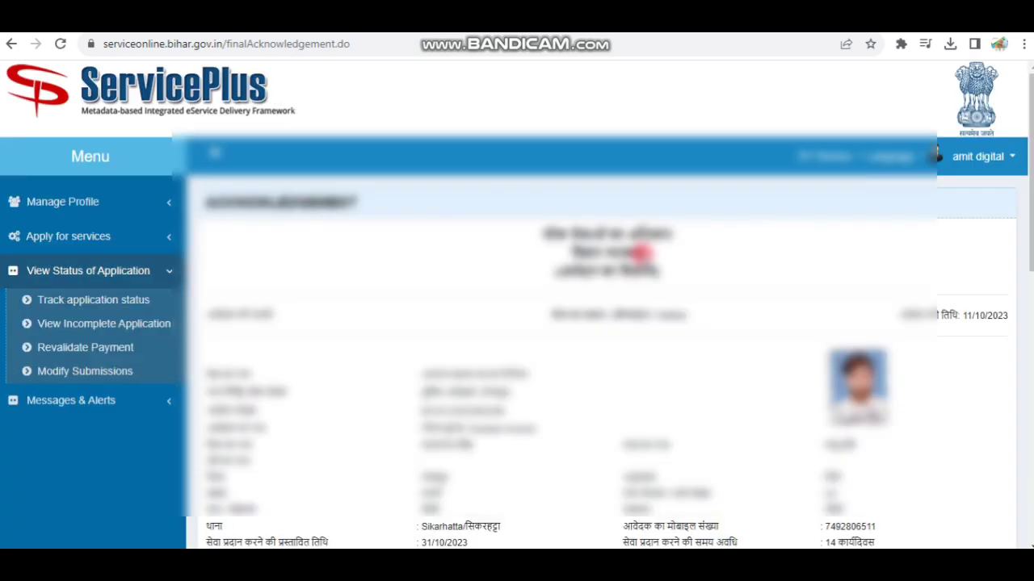
Review the applicant and service details on the character certificate application's acknowledgement.
scroll(824, 229, "down", 2)
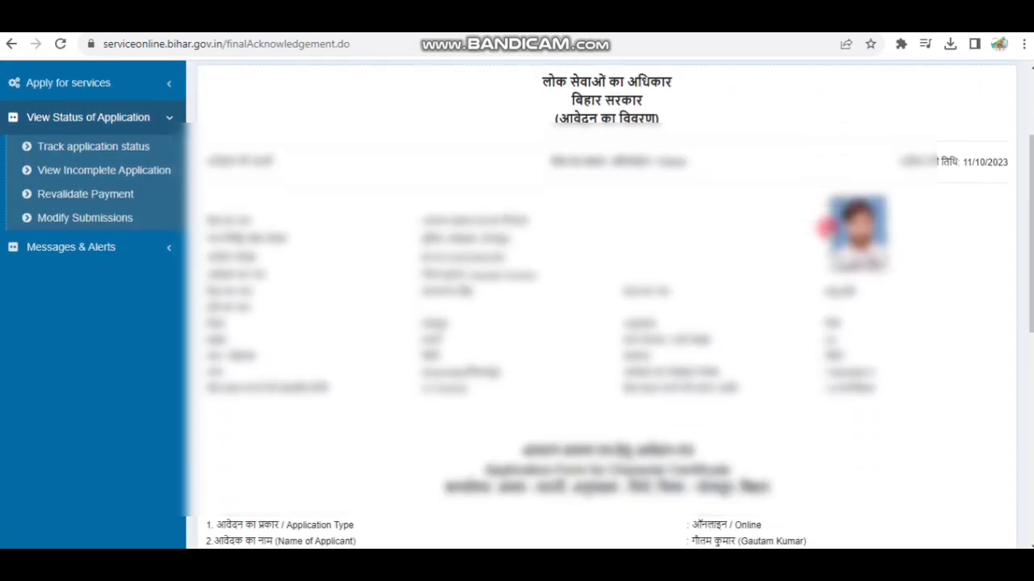
scroll(807, 242, "down", 1)
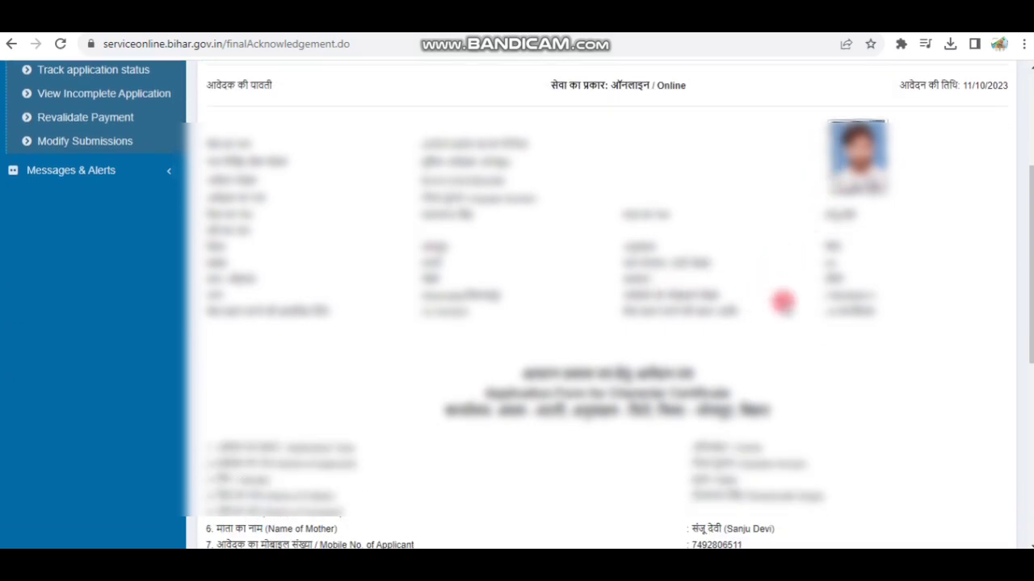